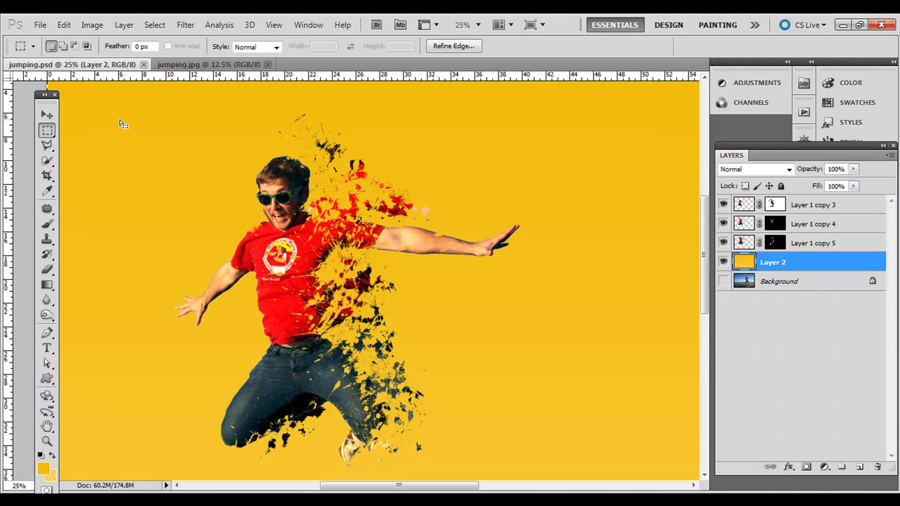
Open splash1.jpg through splash5.jpg from the vector splashes folder as separate documents.
{"action": "left_click", "coordinate": [52, 128]}
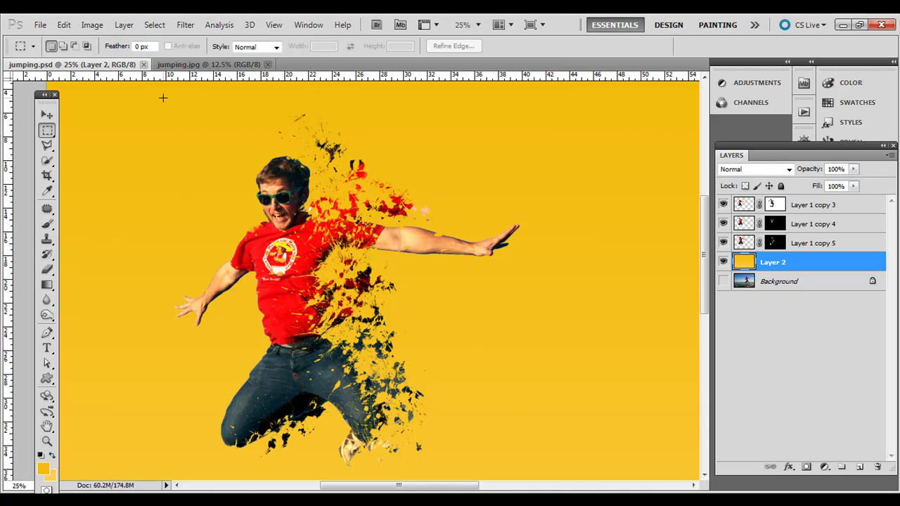
{"action": "key", "text": "ctrl+o"}
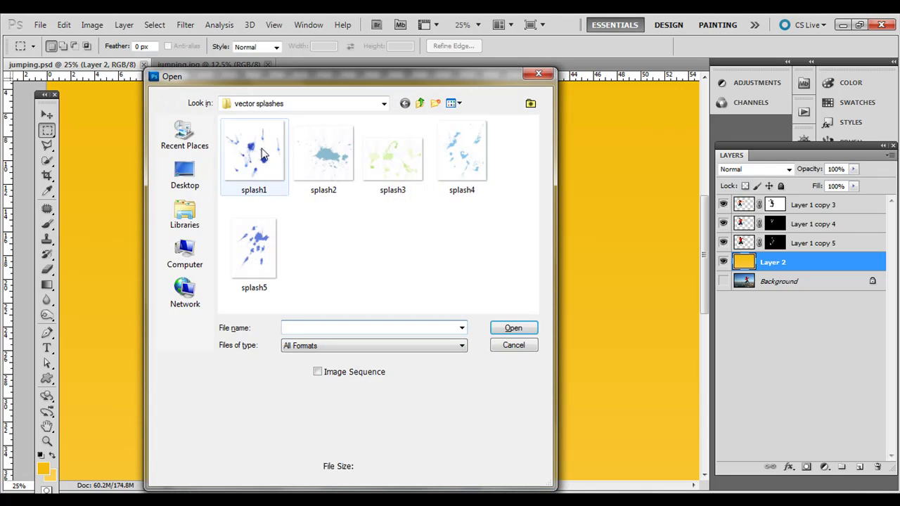
{"action": "left_click", "coordinate": [261, 238]}
{"action": "left_click", "coordinate": [255, 168], "text": "shift"}
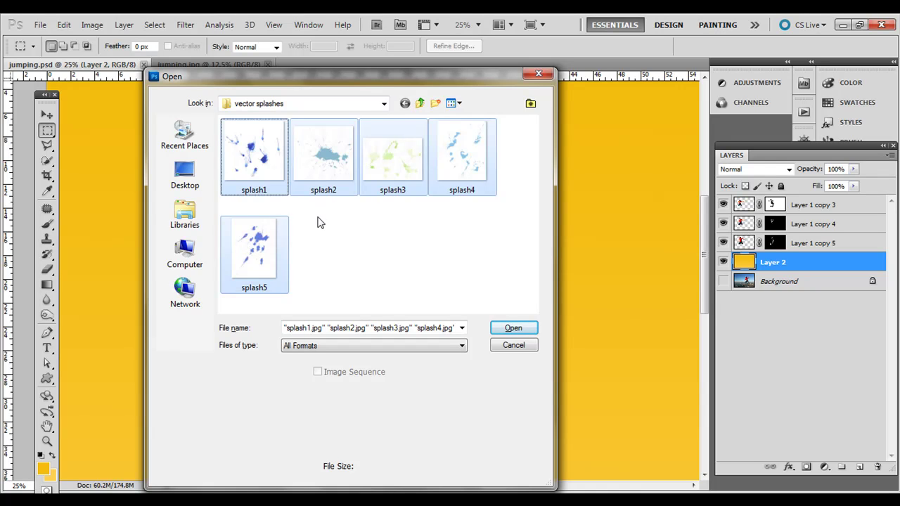
{"action": "left_click", "coordinate": [513, 328]}
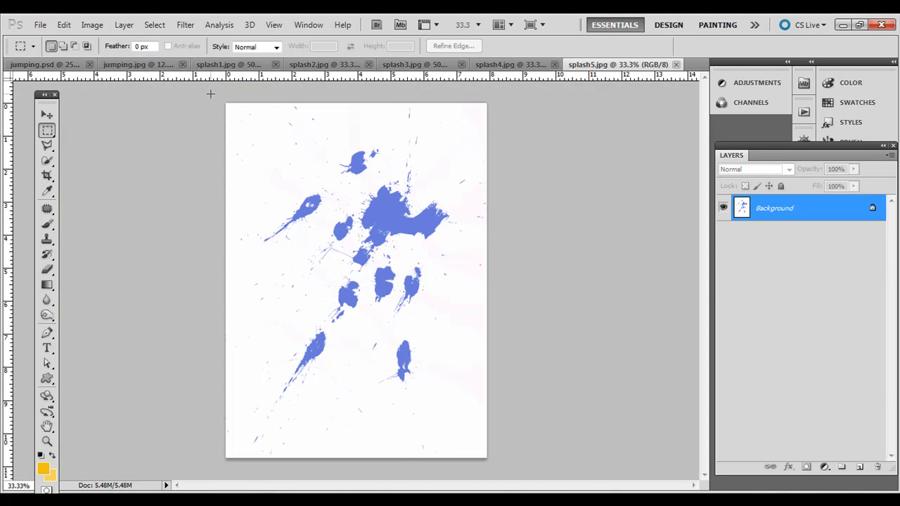
Draw and cancel a marquee on splash5, then bring up Image > Adjustments at Threshold.
{"action": "left_click_drag", "start_coordinate": [224, 102], "coordinate": [581, 412]}
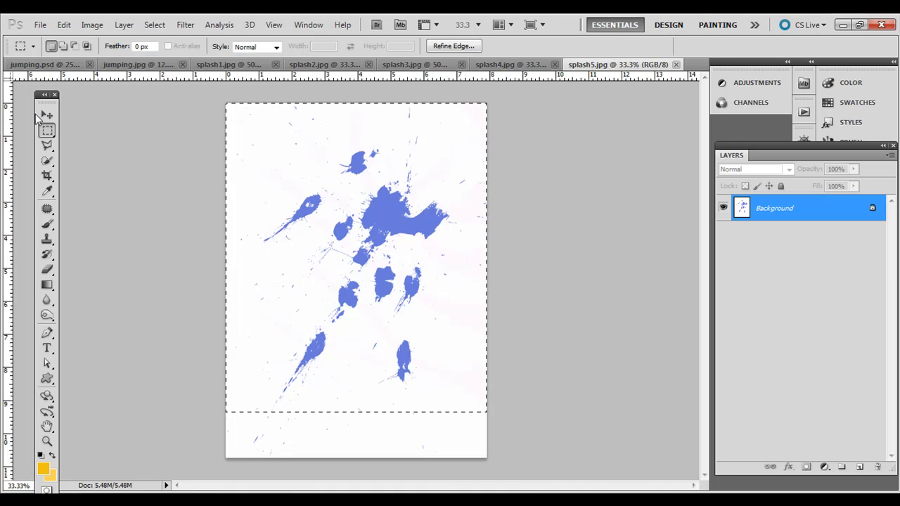
{"action": "left_click", "coordinate": [64, 26]}
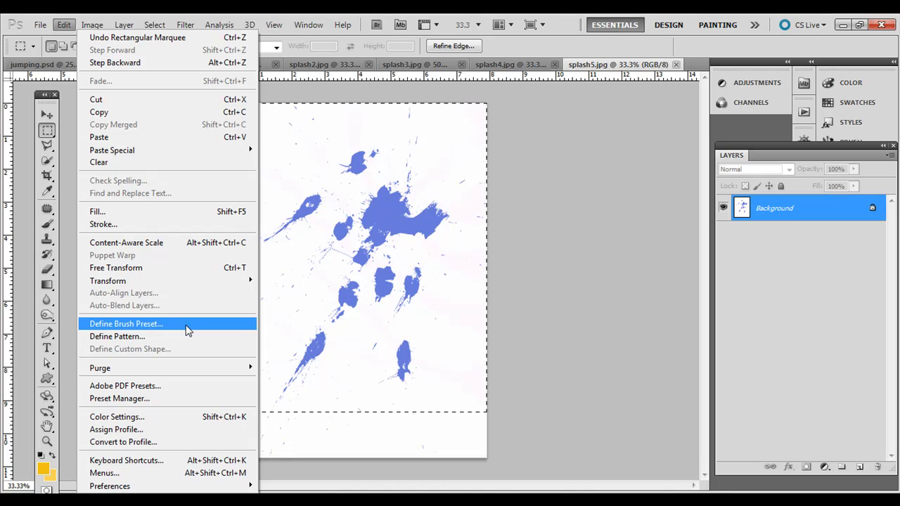
{"action": "left_click", "coordinate": [46, 137]}
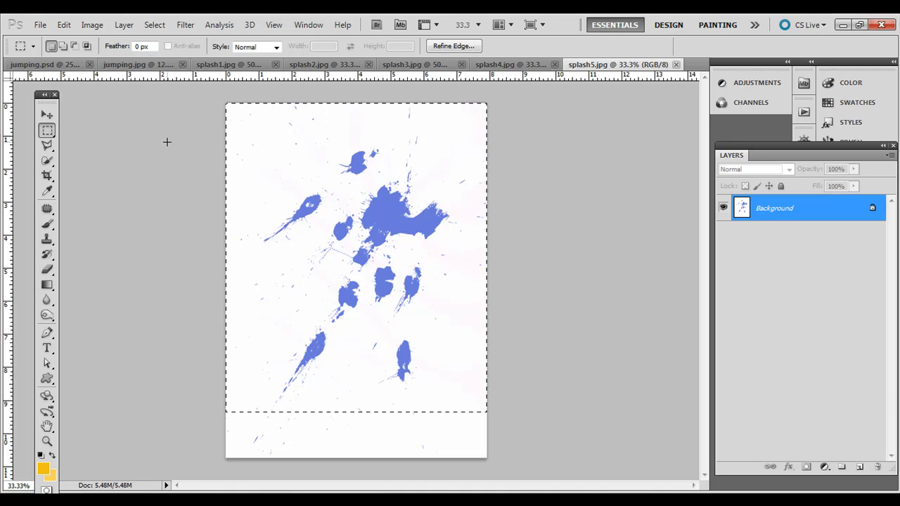
{"action": "left_click", "coordinate": [117, 135]}
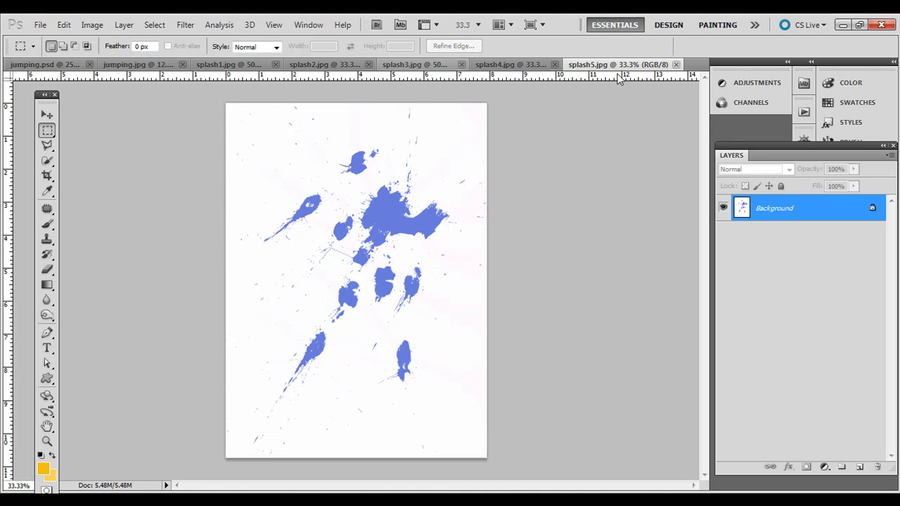
{"action": "left_click", "coordinate": [88, 26]}
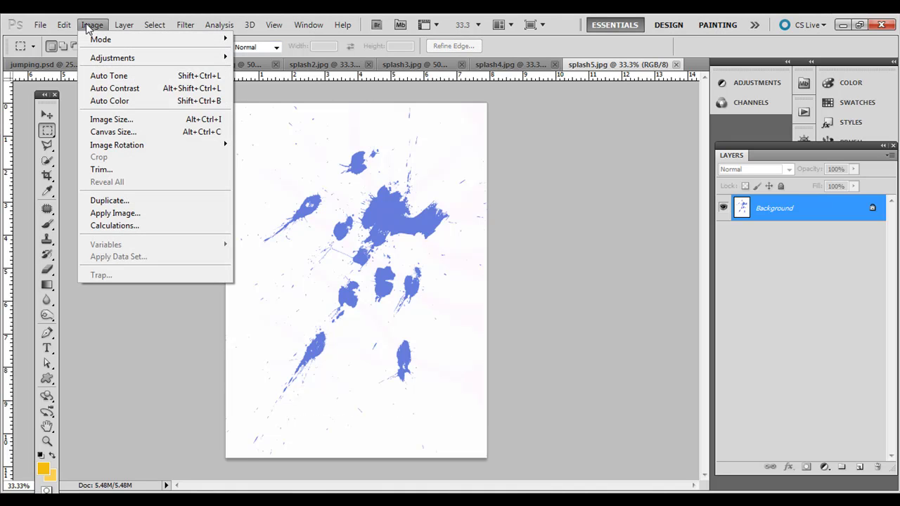
{"action": "mouse_move", "coordinate": [109, 63]}
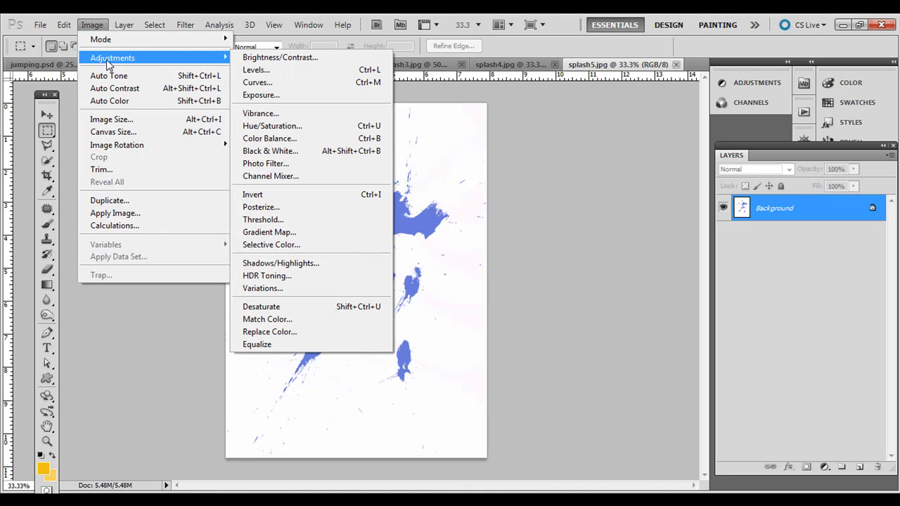
Apply a Threshold at level 246 so splash5's splatters turn solid black on white.
{"action": "left_click", "coordinate": [310, 218]}
{"action": "left_click_drag", "start_coordinate": [601, 290], "coordinate": [680, 288]}
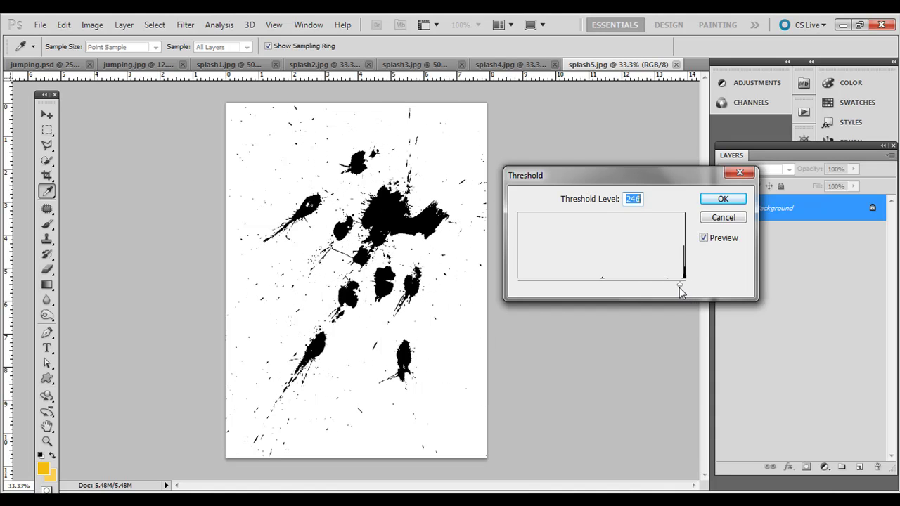
{"action": "left_click", "coordinate": [718, 200]}
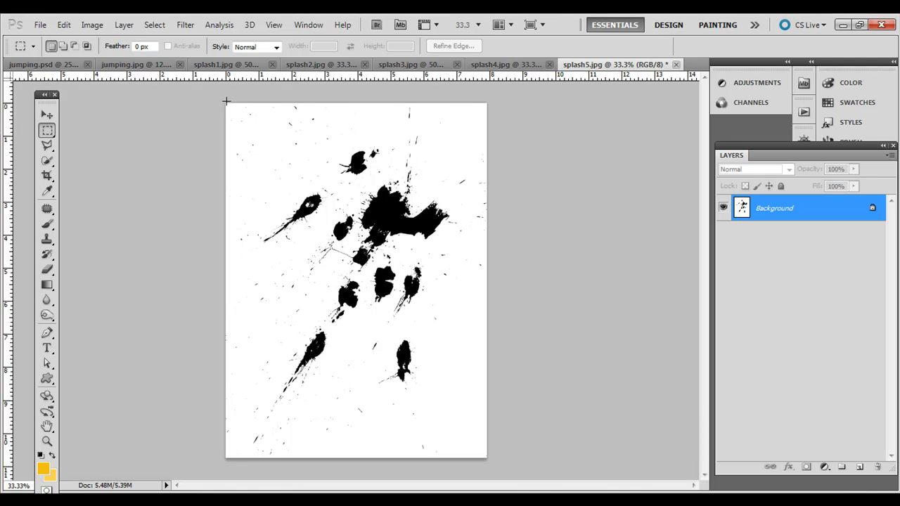
Select the splash5 image and define it as a new brush preset.
{"action": "left_click_drag", "start_coordinate": [464, 324], "coordinate": [556, 449]}
{"action": "left_click", "coordinate": [567, 468]}
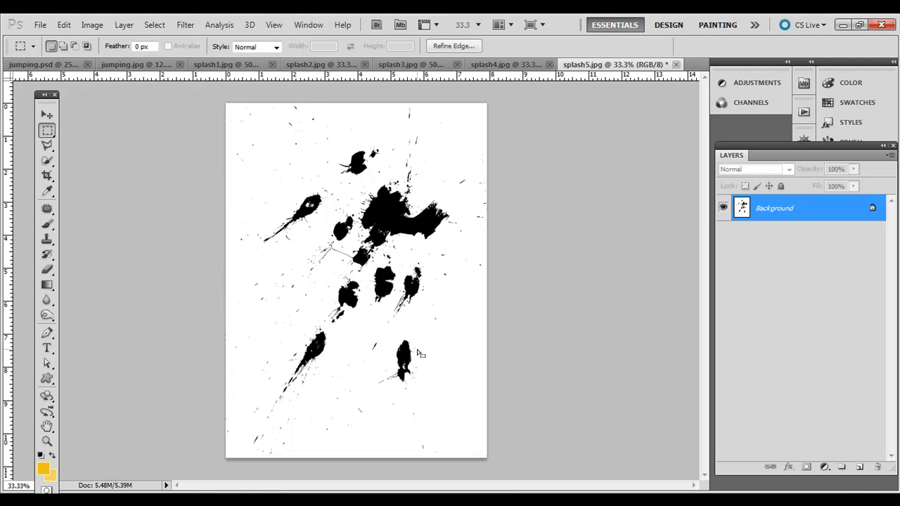
{"action": "left_click_drag", "start_coordinate": [311, 395], "coordinate": [340, 441]}
{"action": "left_click", "coordinate": [268, 196]}
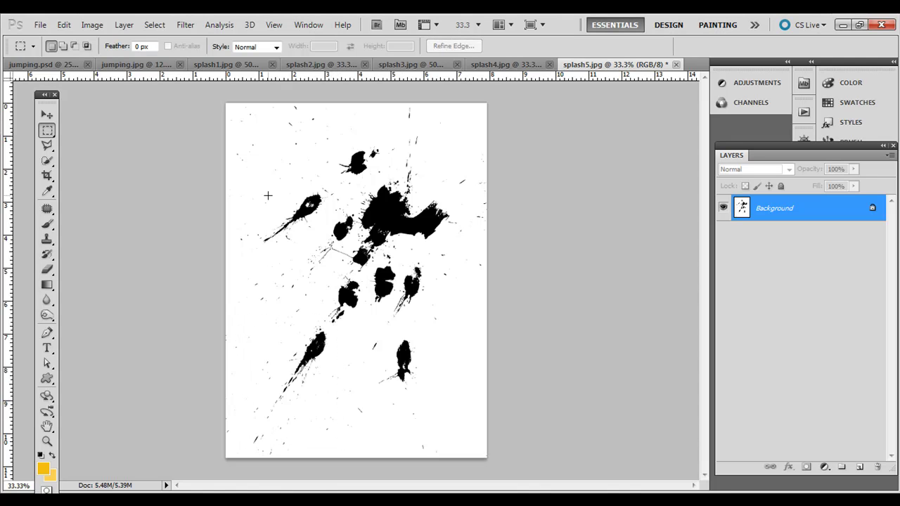
{"action": "left_click_drag", "start_coordinate": [547, 356], "coordinate": [605, 472]}
{"action": "left_click", "coordinate": [65, 24]}
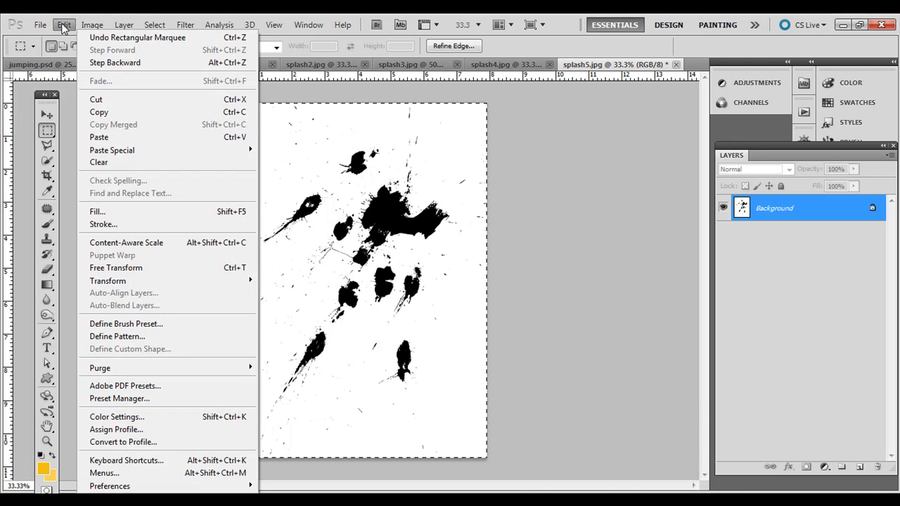
{"action": "left_click", "coordinate": [178, 323]}
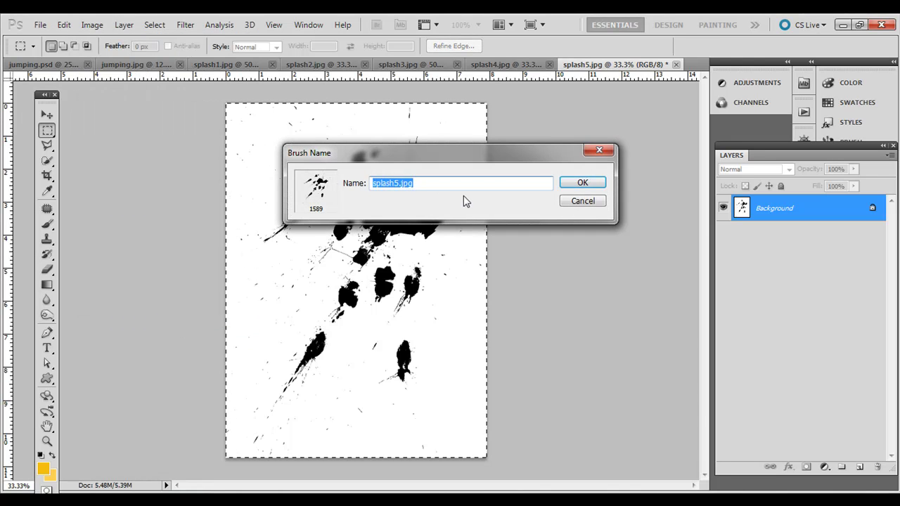
{"action": "left_click", "coordinate": [576, 204]}
Close splash5 without saving, then close splash4, splash3, splash2 and splash1.
{"action": "left_click", "coordinate": [676, 64]}
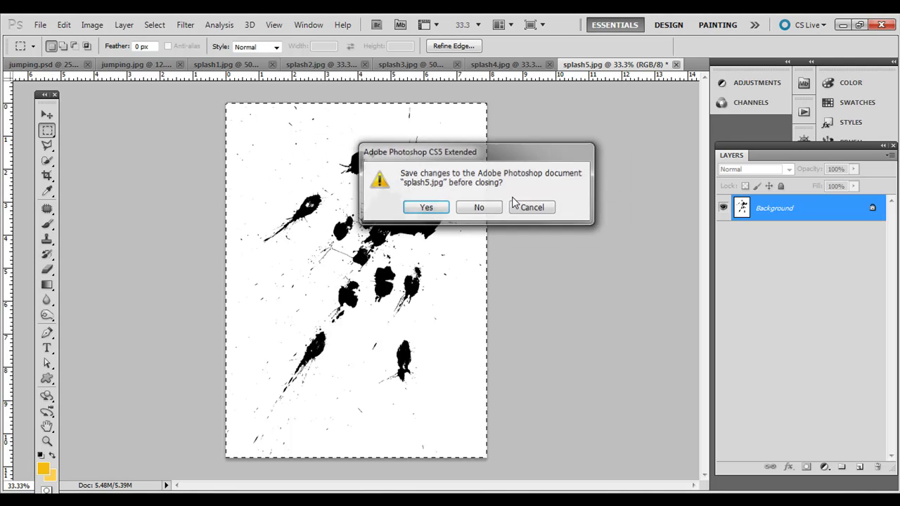
{"action": "left_click", "coordinate": [488, 208]}
{"action": "left_click", "coordinate": [676, 64]}
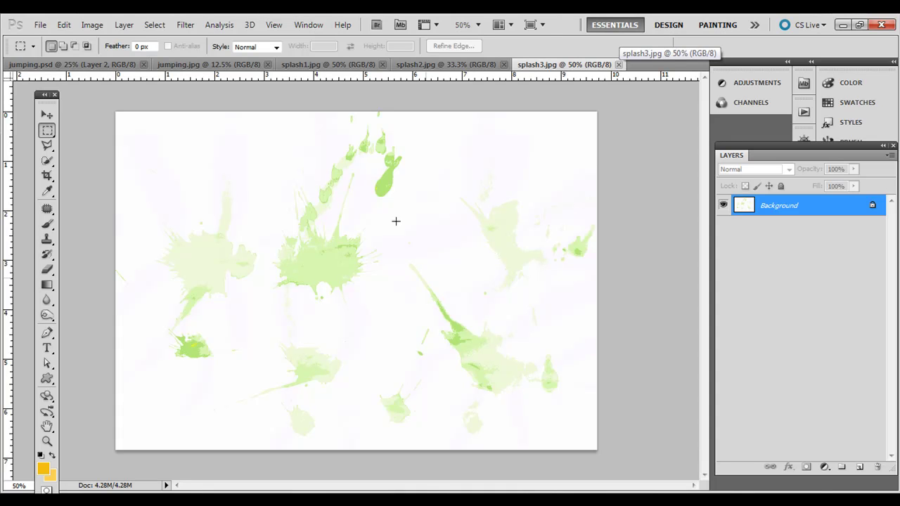
{"action": "left_click", "coordinate": [618, 64]}
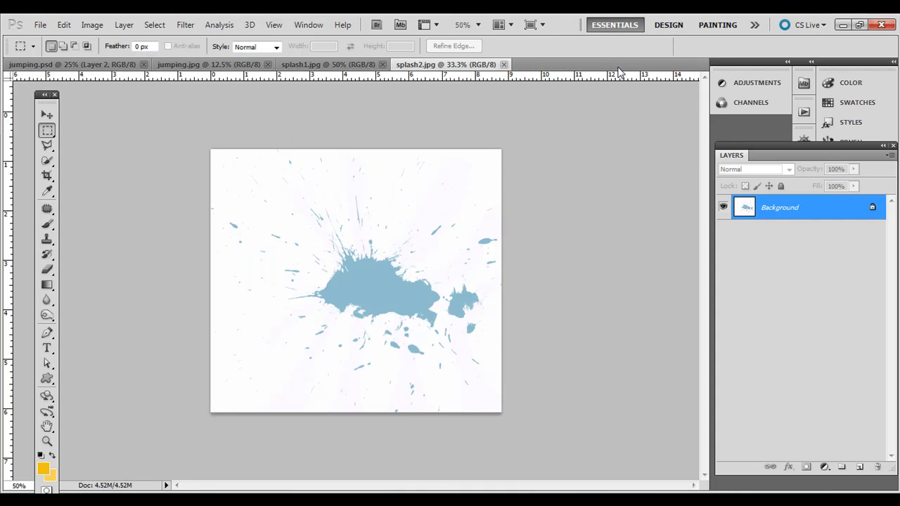
{"action": "left_click", "coordinate": [503, 64]}
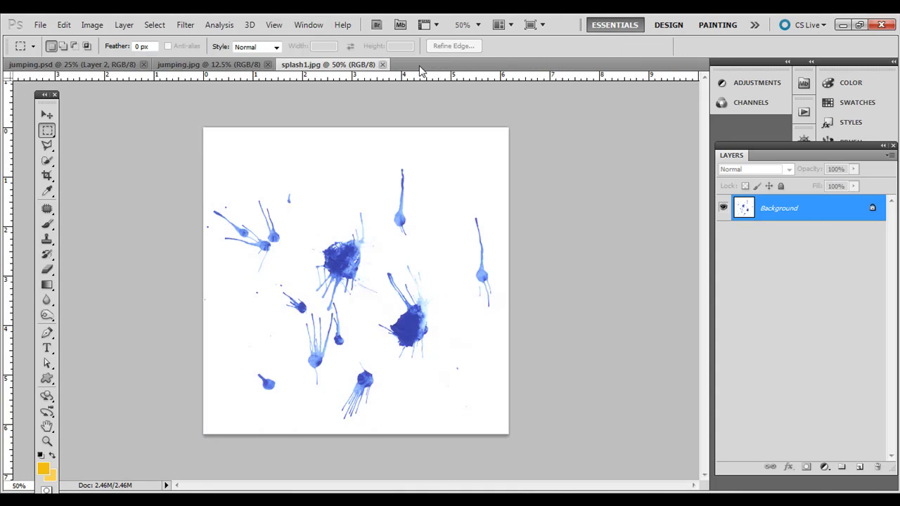
{"action": "left_click", "coordinate": [381, 64]}
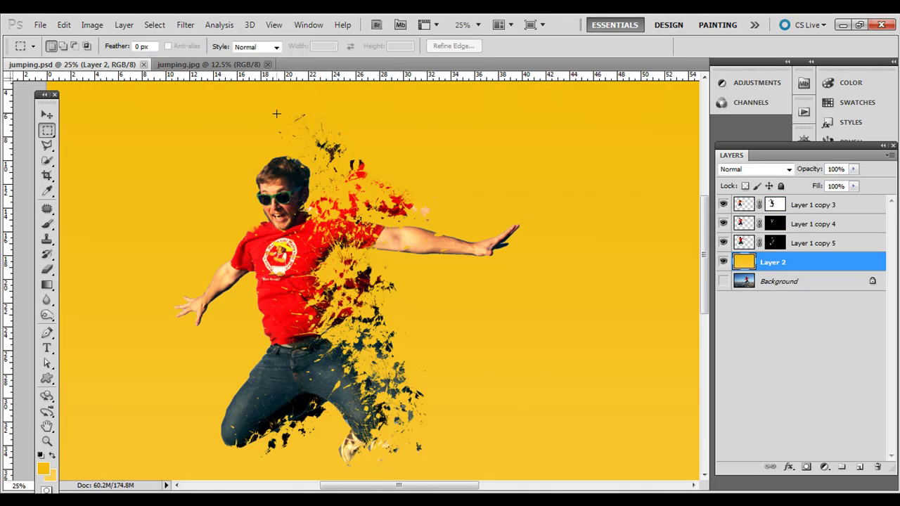
Set the Brush tool to the 903 splash tip at 101 px, opacity and flow 100%.
{"action": "left_click", "coordinate": [44, 225]}
{"action": "left_click", "coordinate": [67, 47]}
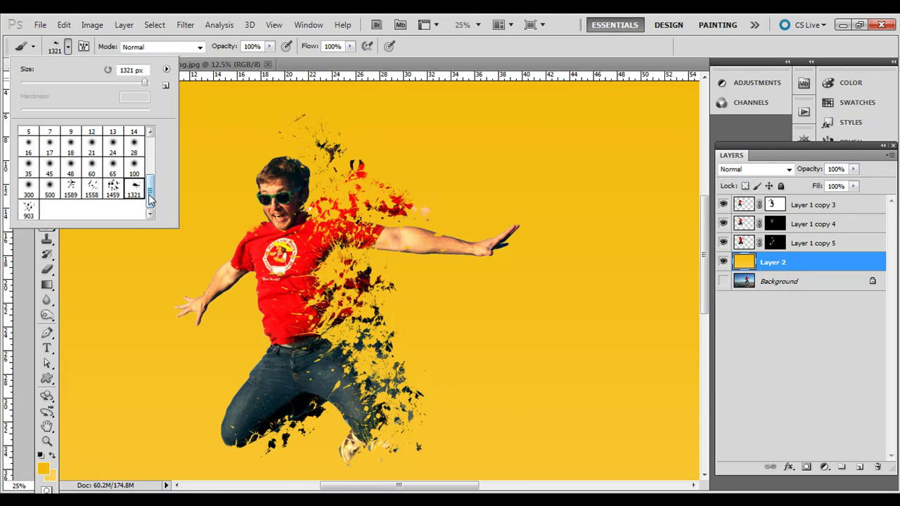
{"action": "left_click", "coordinate": [91, 187]}
{"action": "left_click", "coordinate": [113, 186]}
{"action": "left_click", "coordinate": [133, 189]}
{"action": "left_click", "coordinate": [28, 208]}
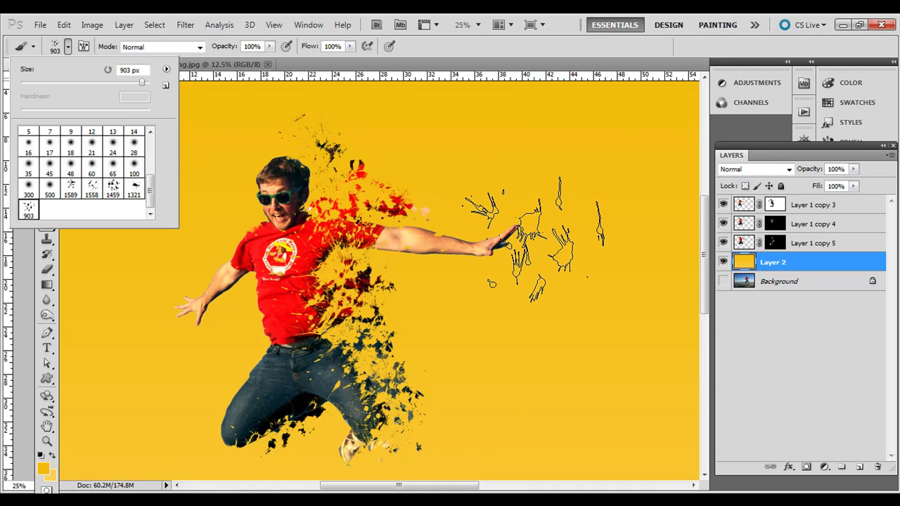
{"action": "mouse_move", "coordinate": [142, 82]}
{"action": "left_mouse_down"}
{"action": "mouse_move", "coordinate": [58, 89]}
{"action": "mouse_move", "coordinate": [149, 89]}
{"action": "mouse_move", "coordinate": [86, 83]}
{"action": "left_mouse_up"}
{"action": "left_click", "coordinate": [269, 46]}
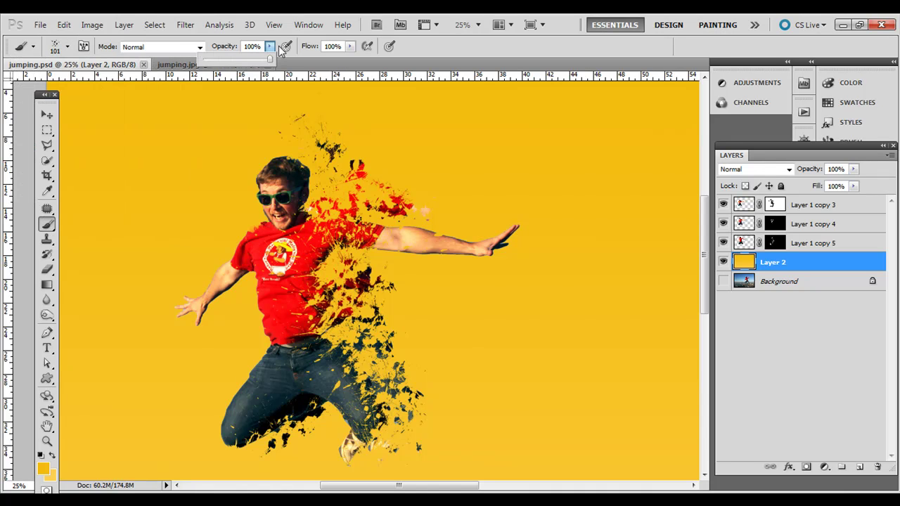
{"action": "left_click", "coordinate": [347, 47]}
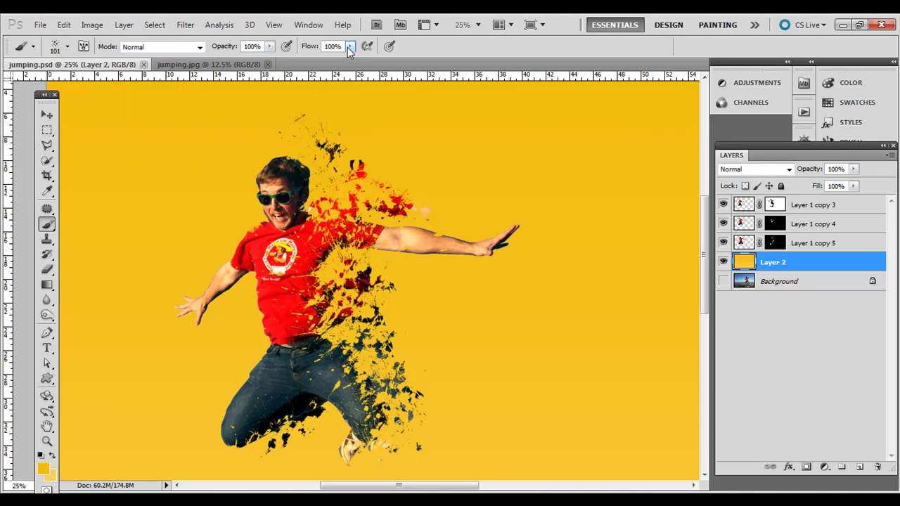
Delete Layer 1 copy 4 through Layer 2 and remove Layer 1 copy 3's mask.
{"action": "left_click", "coordinate": [47, 132]}
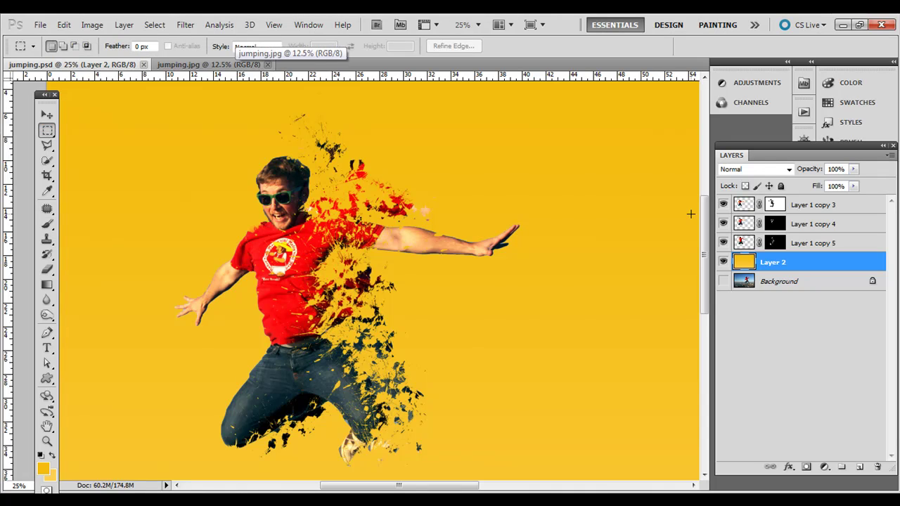
{"action": "left_click", "coordinate": [740, 243]}
{"action": "left_click", "coordinate": [741, 264]}
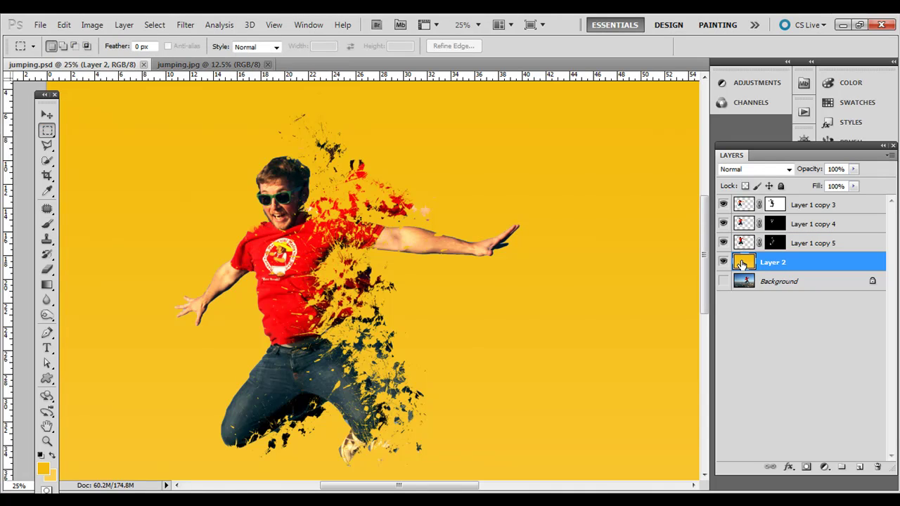
{"action": "left_click", "coordinate": [743, 224]}
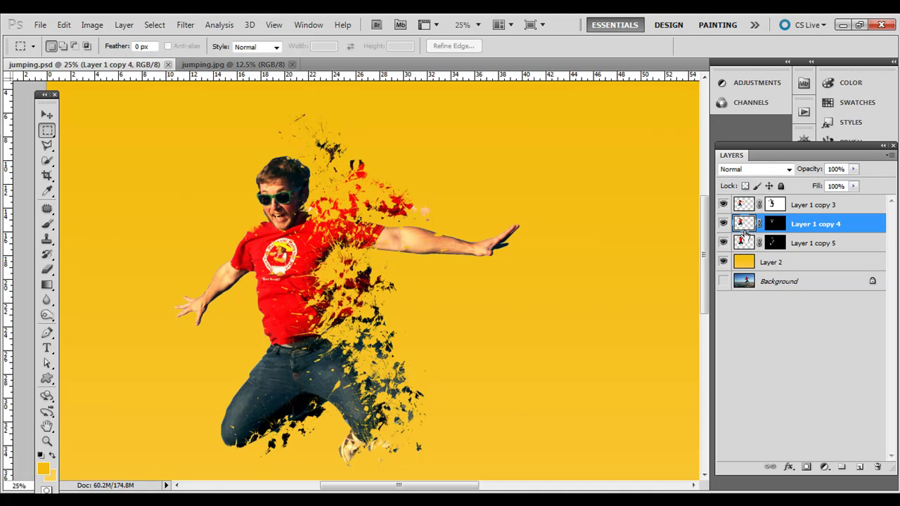
{"action": "left_click", "coordinate": [744, 262], "text": "shift"}
{"action": "left_click_drag", "start_coordinate": [744, 262], "coordinate": [877, 467]}
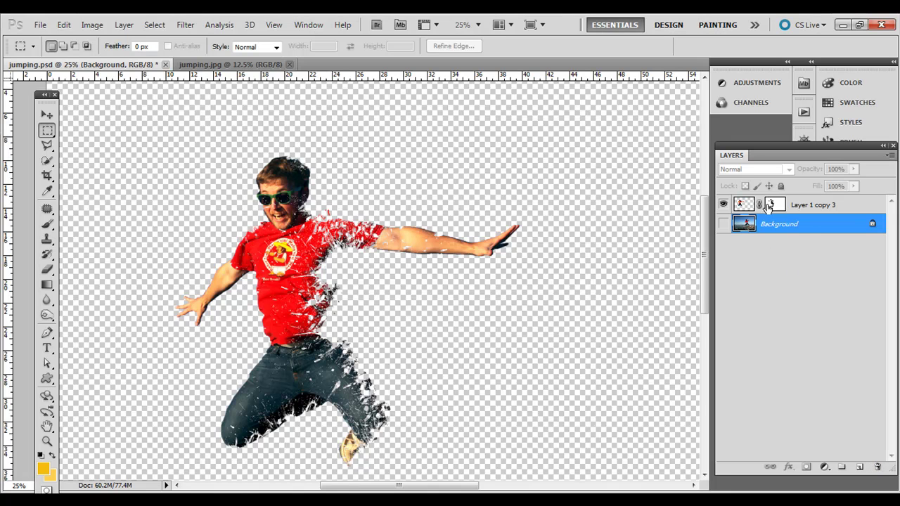
{"action": "left_click_drag", "start_coordinate": [766, 206], "coordinate": [876, 466]}
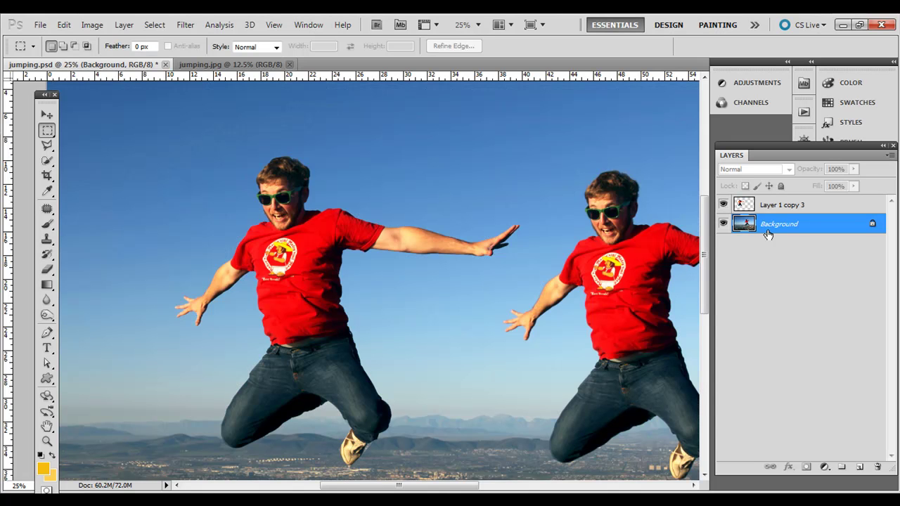
{"action": "left_click", "coordinate": [722, 205]}
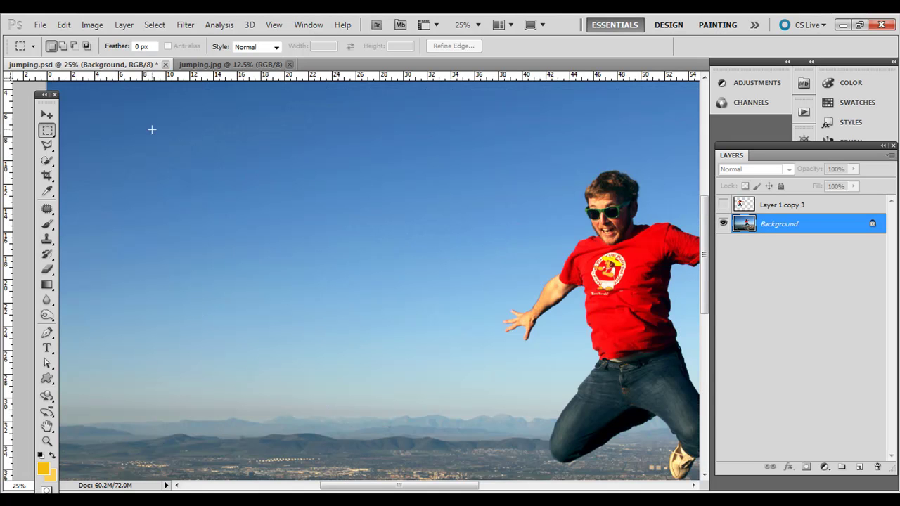
{"action": "key", "text": "ctrl+minus"}
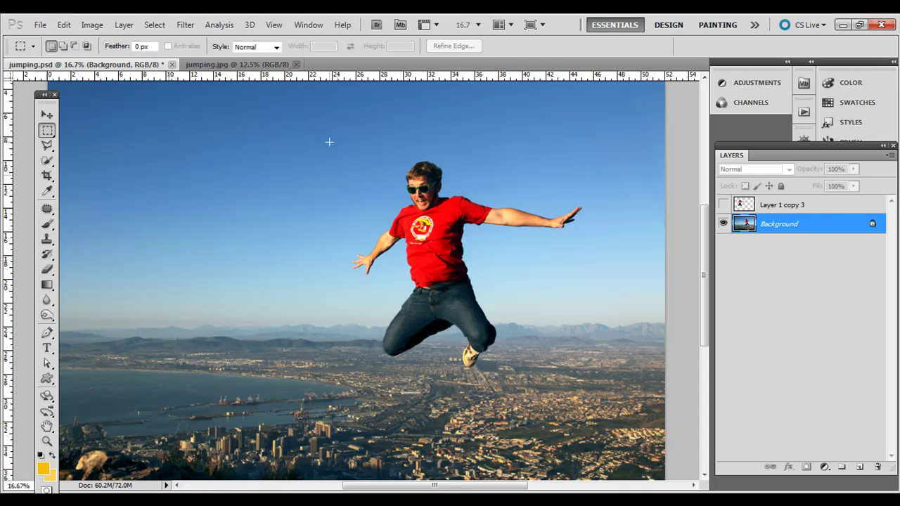
Quick-select the sky and city around the jumper, including above the right arm.
{"action": "left_click", "coordinate": [47, 160]}
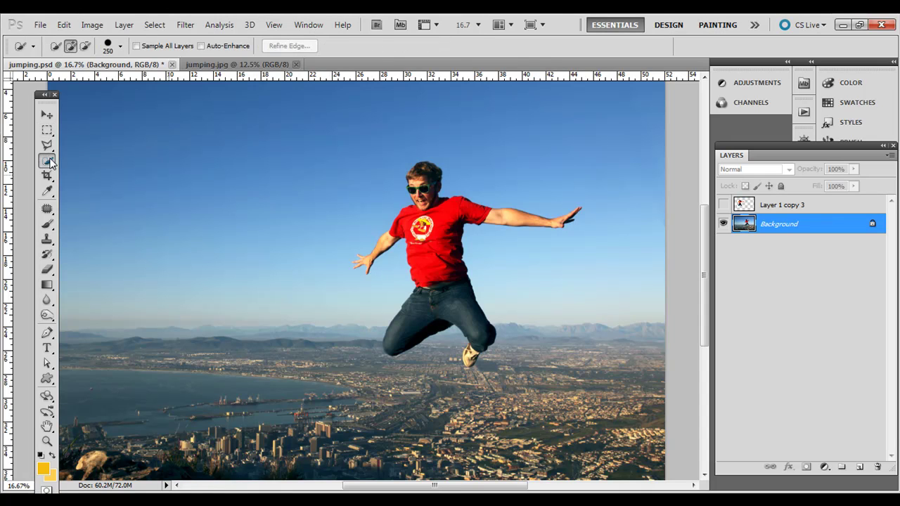
{"action": "left_click", "coordinate": [99, 164]}
{"action": "mouse_move", "coordinate": [372, 173]}
{"action": "left_mouse_down"}
{"action": "mouse_move", "coordinate": [301, 291]}
{"action": "mouse_move", "coordinate": [316, 322]}
{"action": "left_mouse_up"}
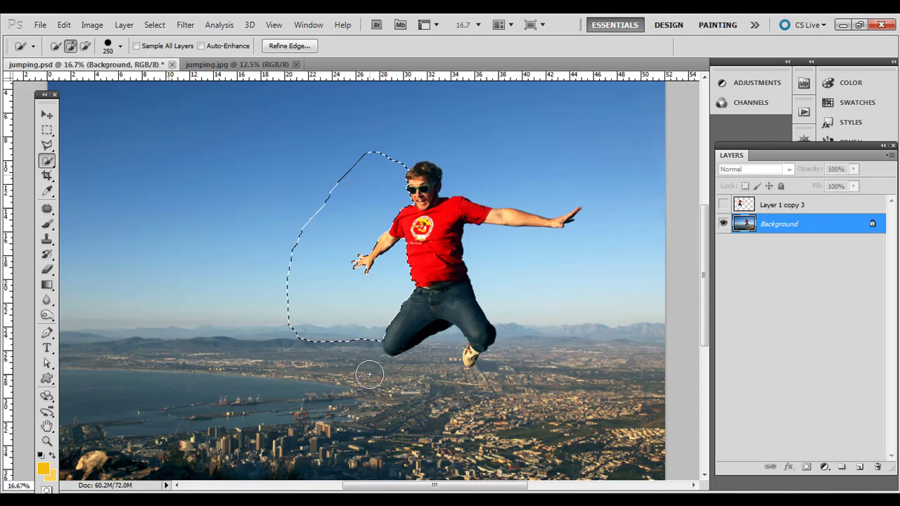
{"action": "mouse_move", "coordinate": [362, 372]}
{"action": "left_mouse_down"}
{"action": "mouse_move", "coordinate": [491, 409]}
{"action": "mouse_move", "coordinate": [537, 386]}
{"action": "mouse_move", "coordinate": [555, 299]}
{"action": "mouse_move", "coordinate": [518, 257]}
{"action": "left_mouse_up"}
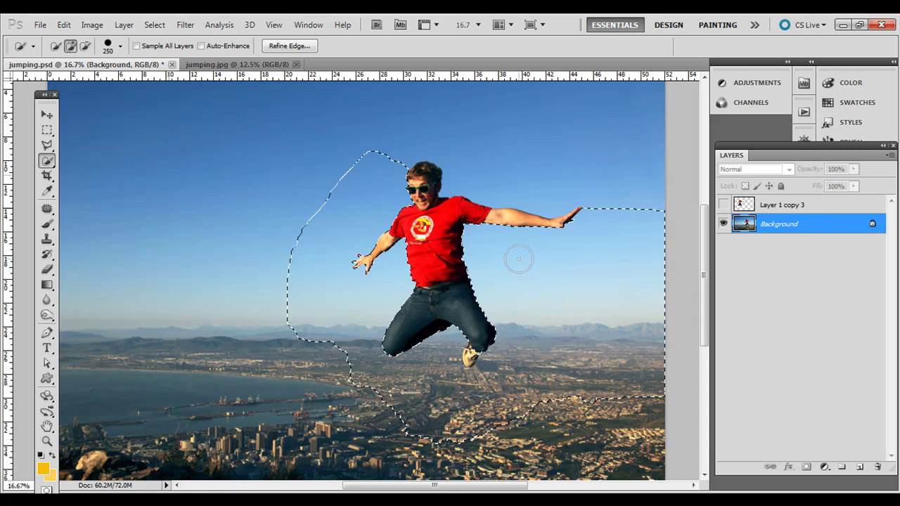
{"action": "left_click", "coordinate": [513, 174]}
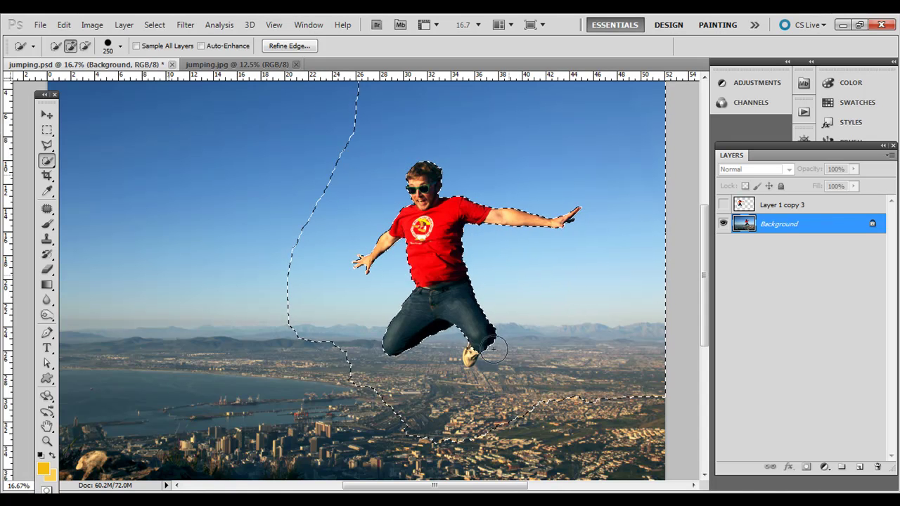
Subtract the man's shoe and lower leg from the selection with the Polygonal Lasso.
{"action": "left_click", "coordinate": [47, 145]}
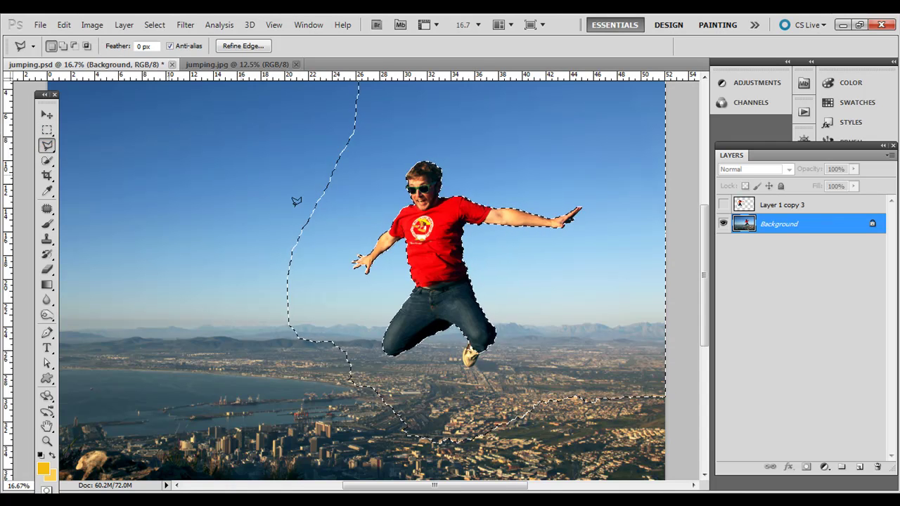
{"action": "left_click", "coordinate": [393, 234], "text": "shift"}
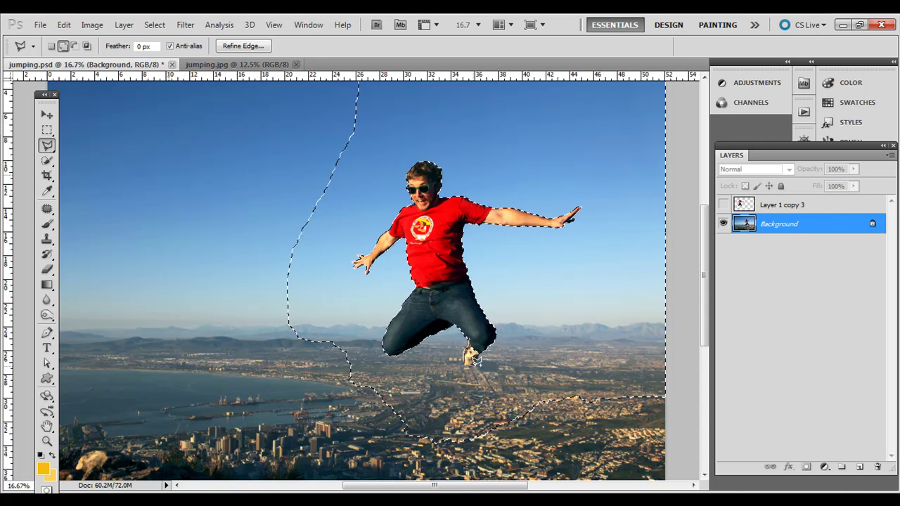
{"action": "key", "text": "alt"}
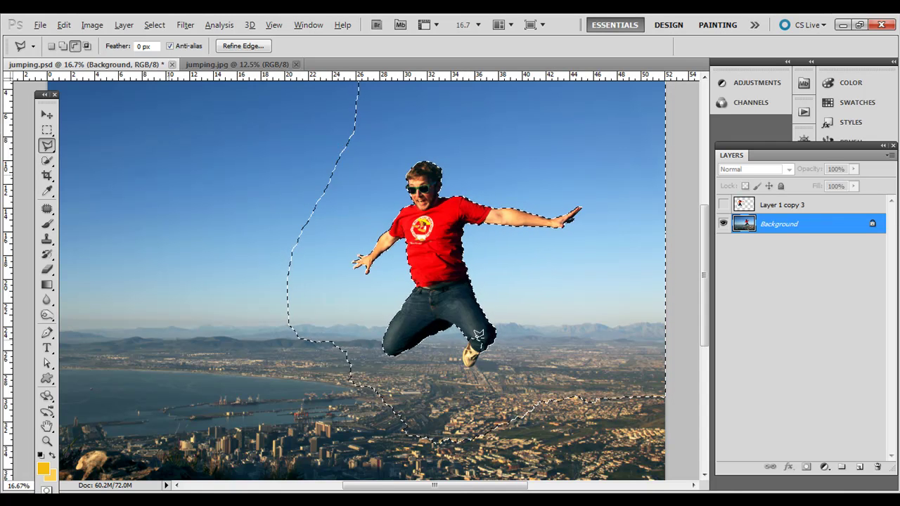
{"action": "left_click", "coordinate": [470, 330], "text": "alt"}
{"action": "left_click", "coordinate": [479, 344]}
{"action": "left_click", "coordinate": [484, 335]}
{"action": "left_click", "coordinate": [486, 322]}
Add the lower-left city corner to the selection with rectangular marquees.
{"action": "left_click", "coordinate": [47, 130]}
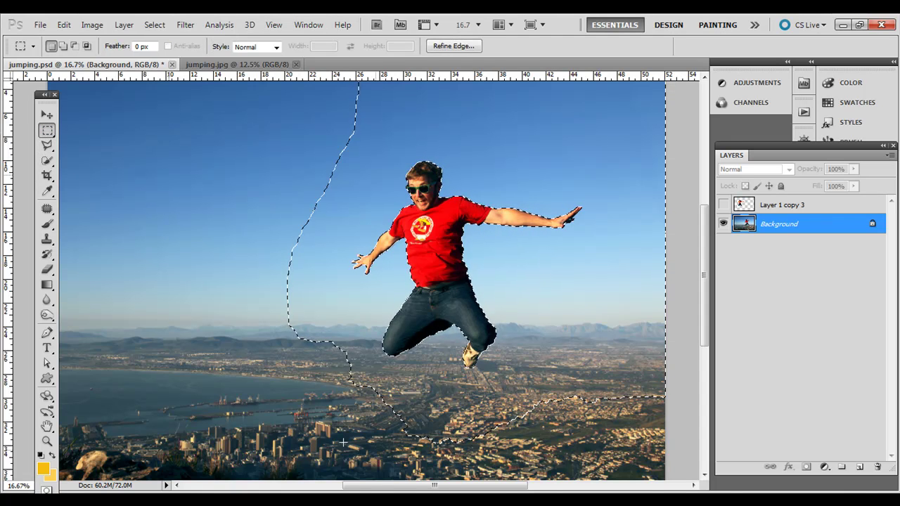
{"action": "left_click_drag", "start_coordinate": [329, 474], "coordinate": [42, 74]}
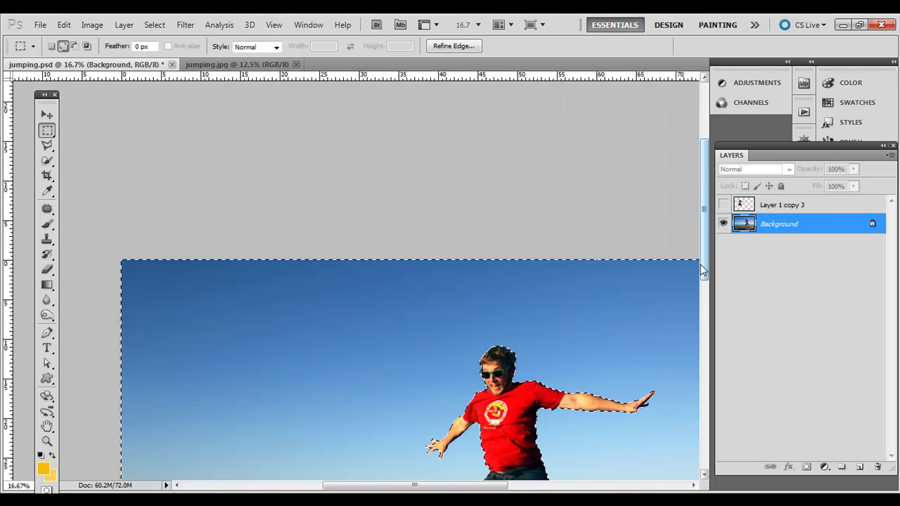
{"action": "left_click_drag", "start_coordinate": [700, 264], "coordinate": [710, 360]}
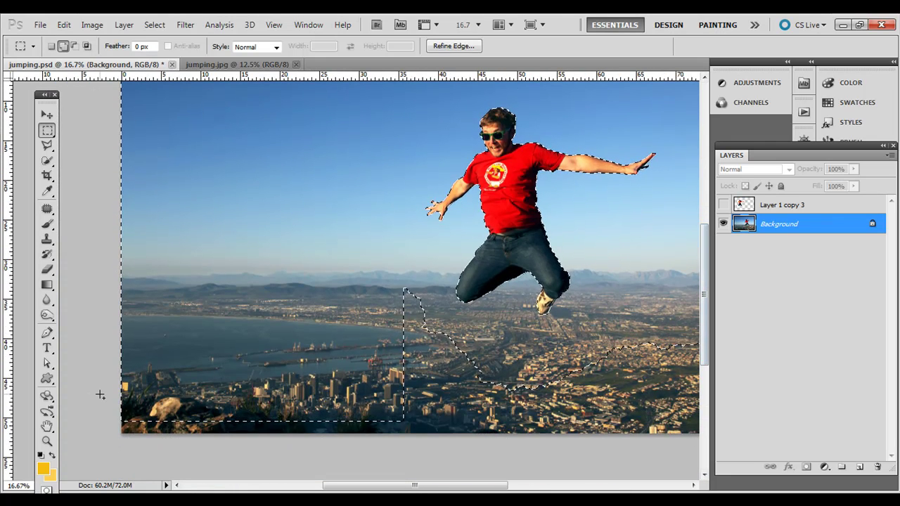
{"action": "left_click_drag", "start_coordinate": [404, 385], "coordinate": [703, 483]}
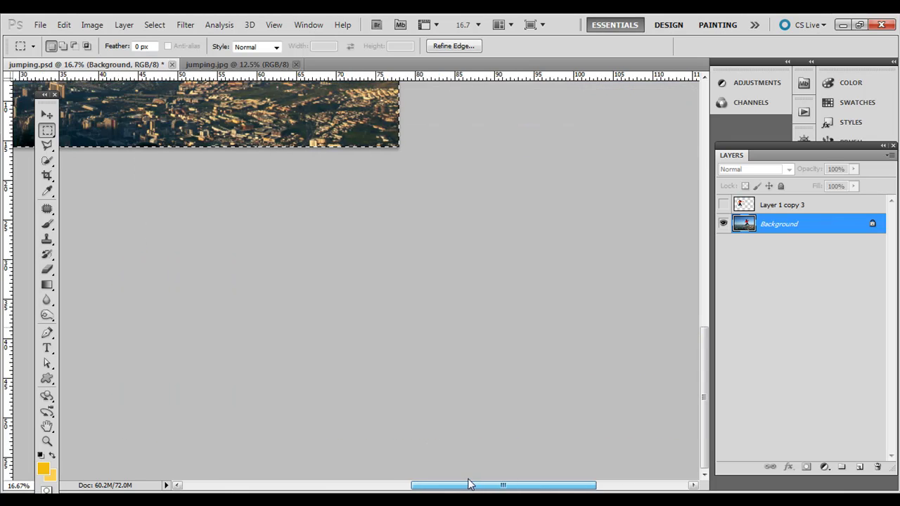
{"action": "left_click_drag", "start_coordinate": [449, 485], "coordinate": [401, 474]}
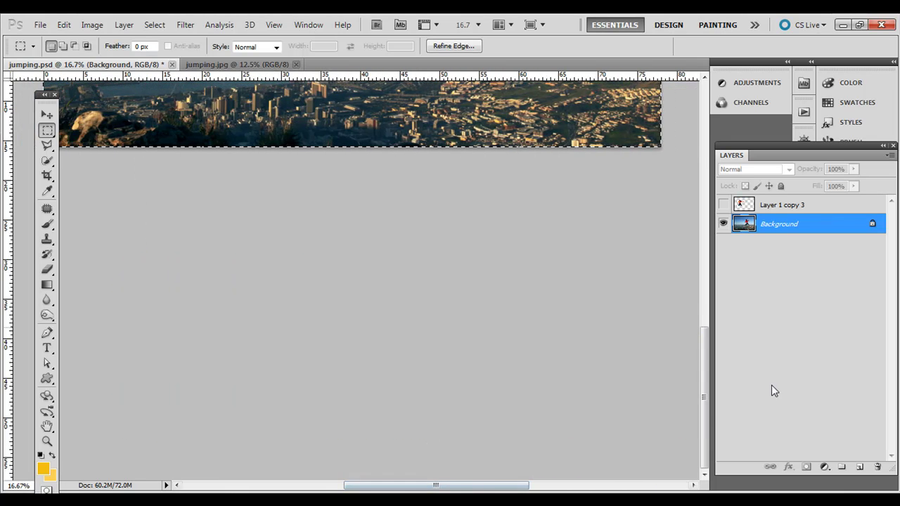
{"action": "left_click_drag", "start_coordinate": [704, 397], "coordinate": [704, 266]}
{"action": "left_click", "coordinate": [156, 25]}
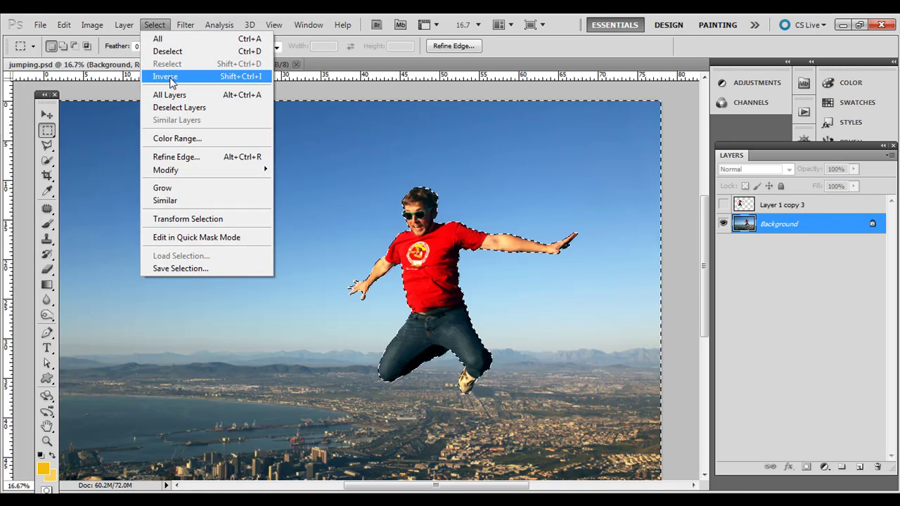
Invert the selection, copy the man onto new Layer 1, and show only Layer 1 copy 3.
{"action": "left_click", "coordinate": [171, 76]}
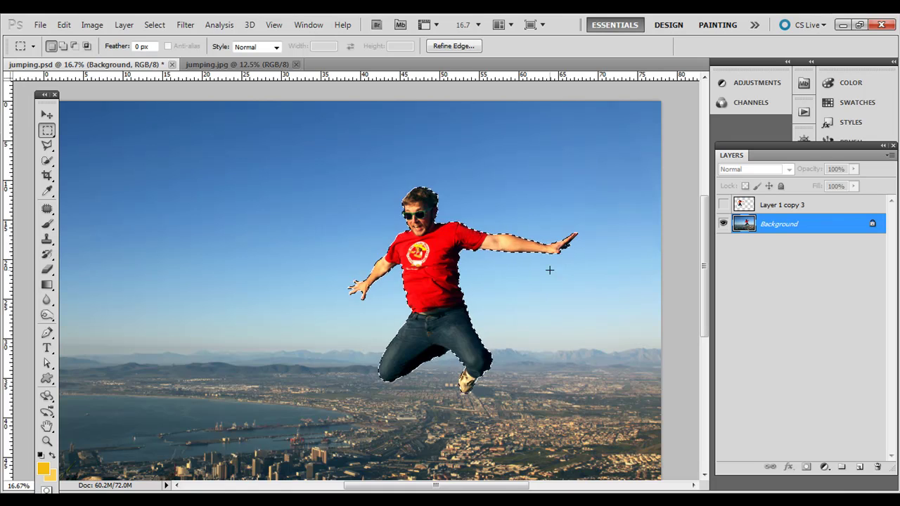
{"action": "key", "text": "ctrl+j"}
{"action": "left_click", "coordinate": [724, 242]}
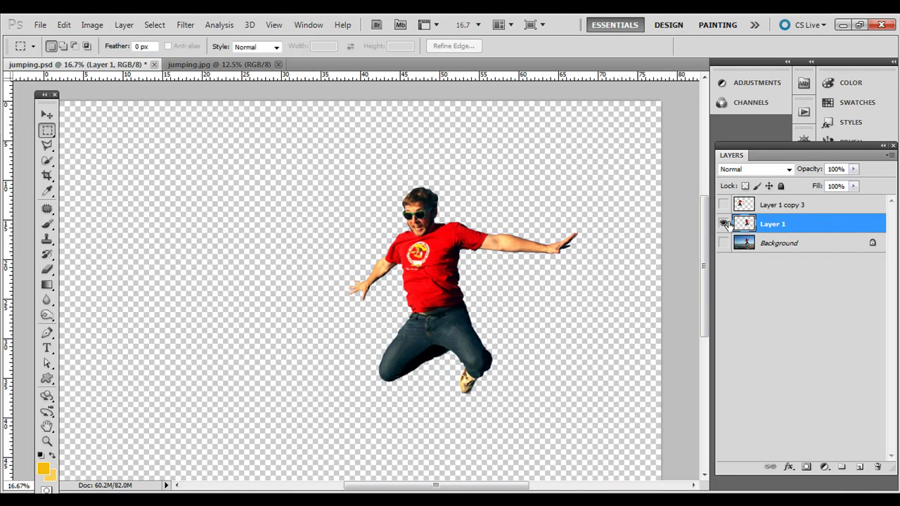
{"action": "left_click", "coordinate": [723, 224]}
{"action": "left_click", "coordinate": [723, 205]}
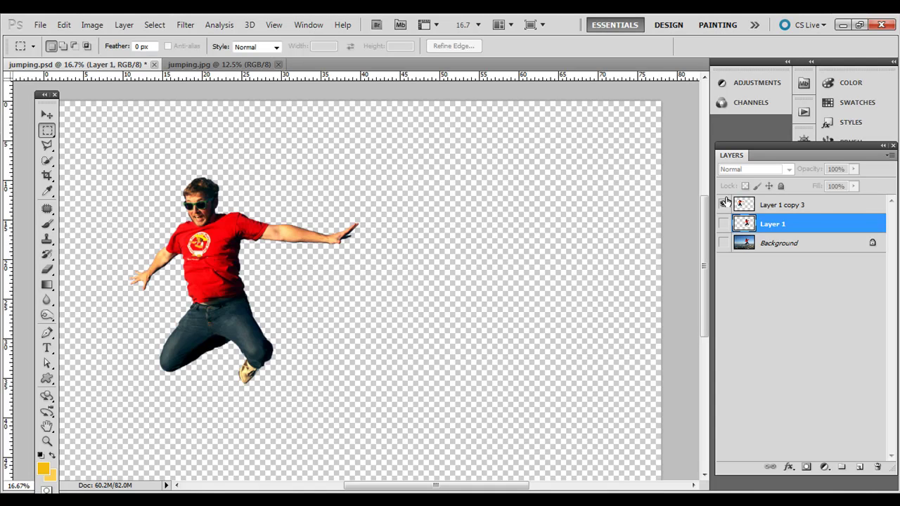
Move Layer 1 copy 3's jumper toward the centre, then slightly left and up.
{"action": "left_click", "coordinate": [46, 114]}
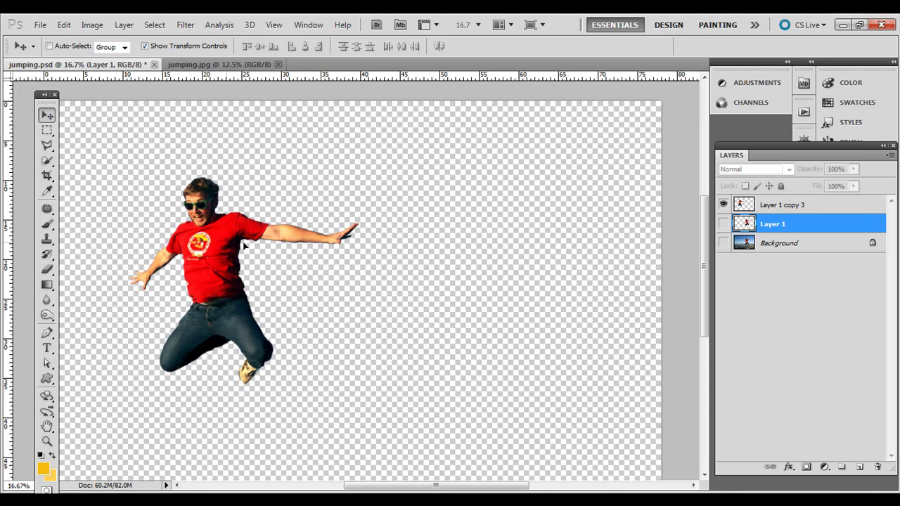
{"action": "left_click", "coordinate": [773, 209]}
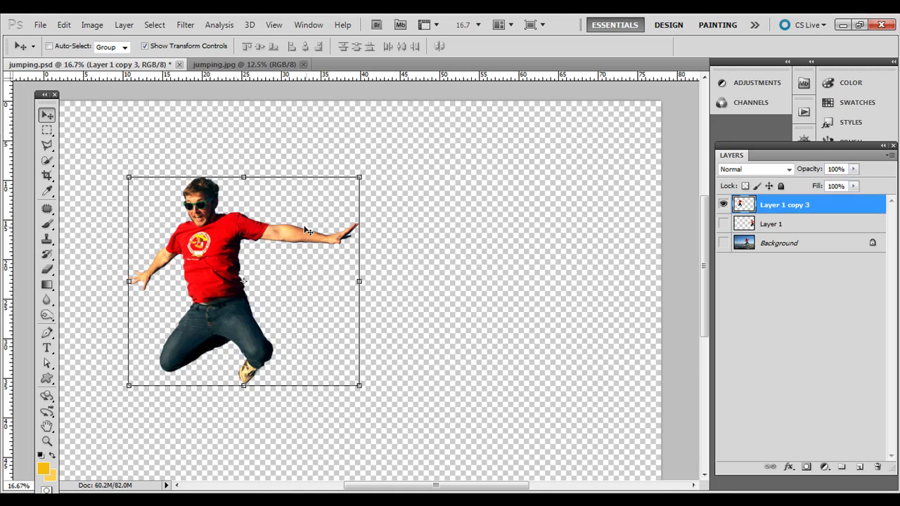
{"action": "left_click_drag", "start_coordinate": [257, 250], "coordinate": [367, 276]}
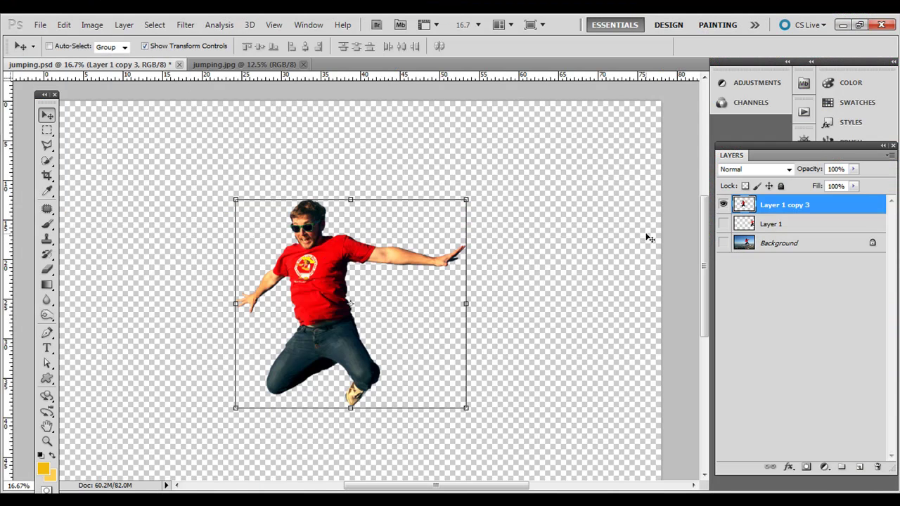
{"action": "left_click_drag", "start_coordinate": [325, 263], "coordinate": [255, 250]}
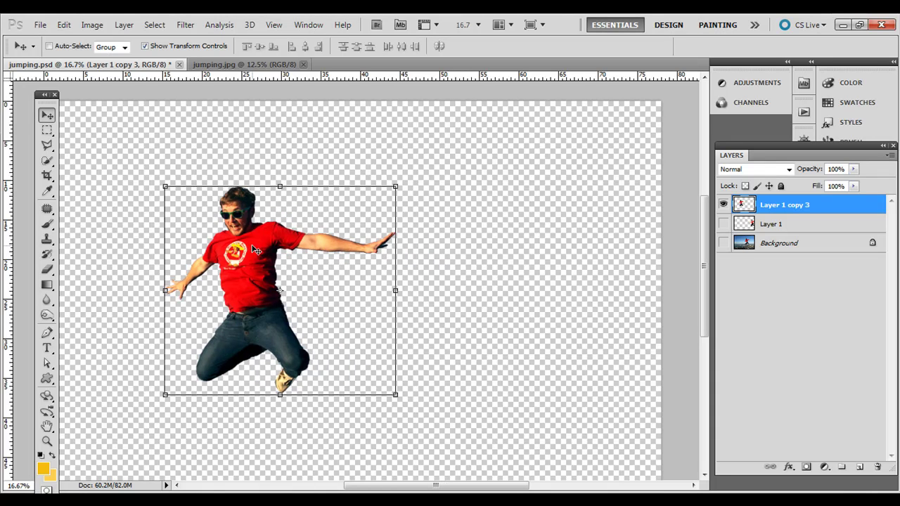
Duplicate the man's layer twice and enlarge Layer 1 copy 4 up and to the right.
{"action": "key", "text": "ctrl+j"}
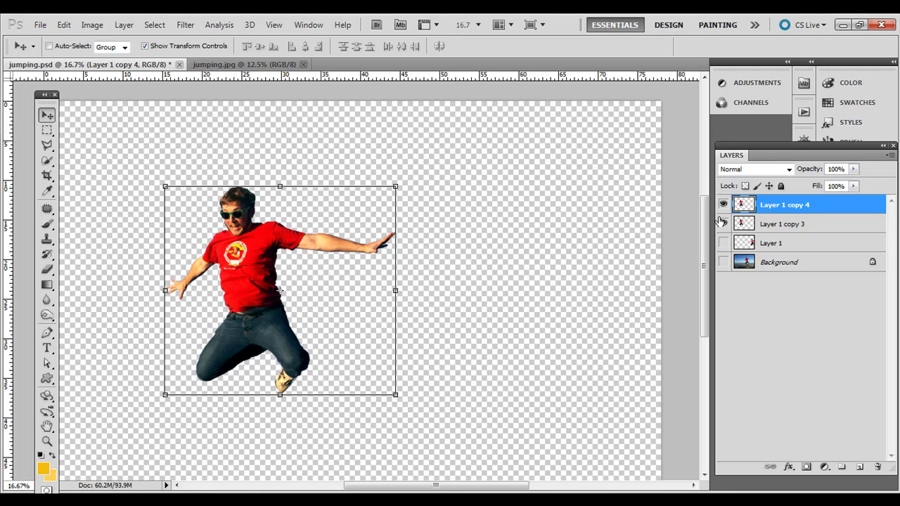
{"action": "key", "text": "ctrl+j"}
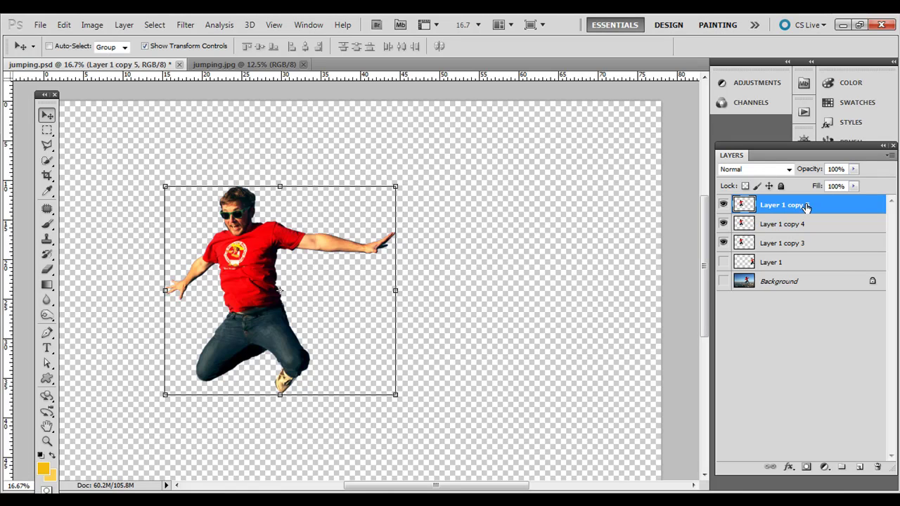
{"action": "left_click", "coordinate": [797, 225]}
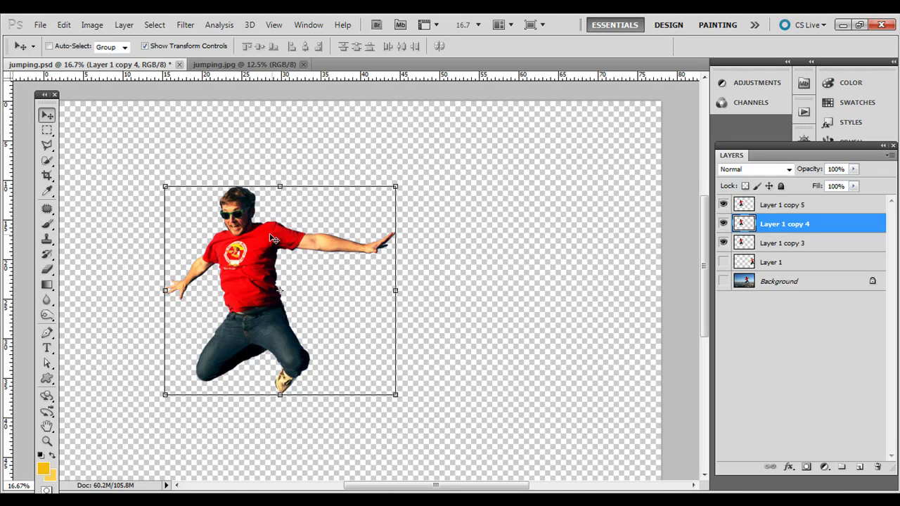
{"action": "left_click_drag", "start_coordinate": [396, 187], "coordinate": [433, 154]}
{"action": "key", "text": "Return"}
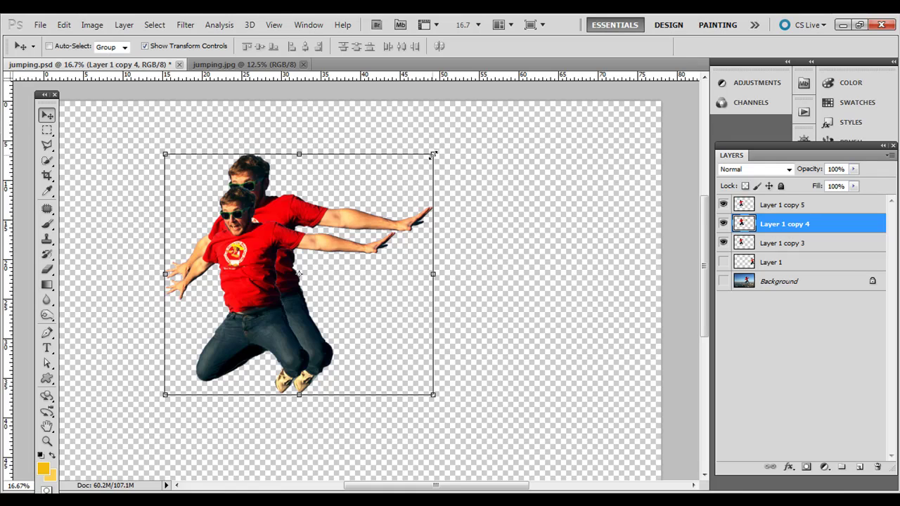
Enlarge Layer 1 copy 3 even further up and to the right.
{"action": "left_click", "coordinate": [751, 209]}
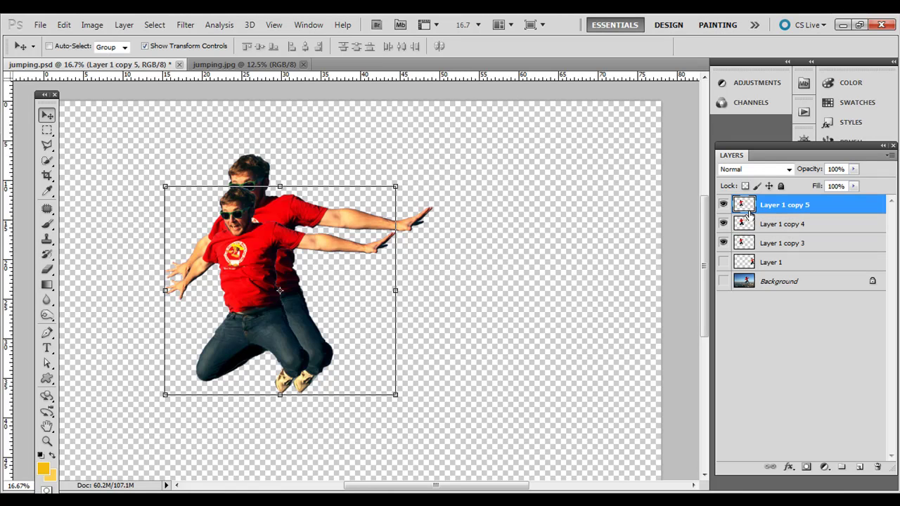
{"action": "left_click", "coordinate": [746, 243]}
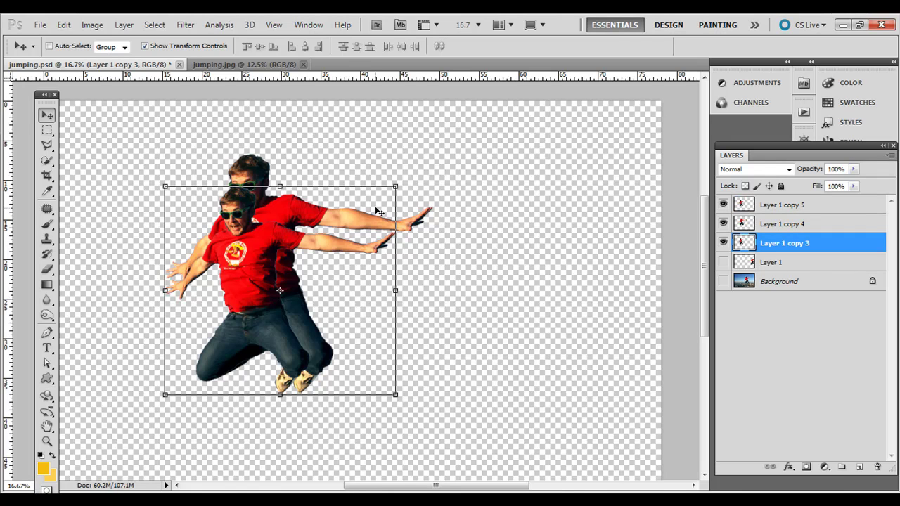
{"action": "left_click_drag", "start_coordinate": [395, 186], "coordinate": [471, 123]}
{"action": "key", "text": "Return"}
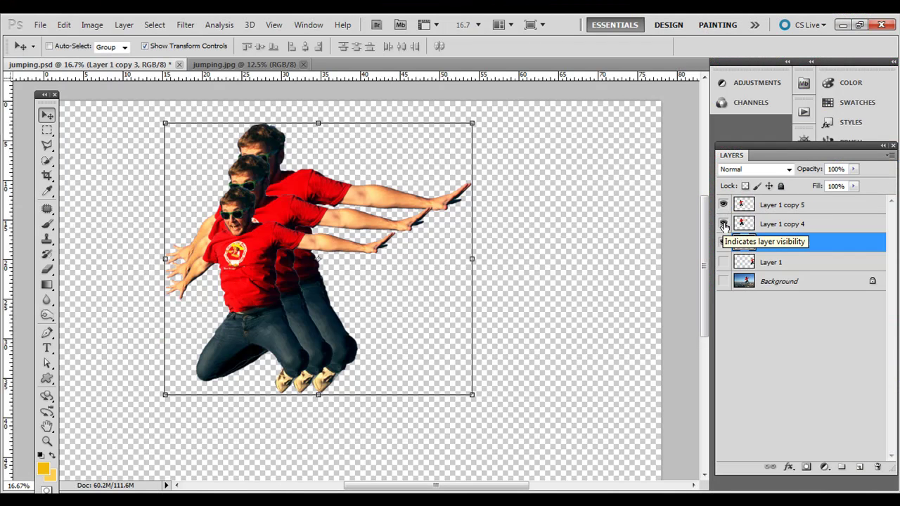
Hide Layer 1 copy 4 and copy 3 so only the smallest figure shows.
{"action": "left_click", "coordinate": [723, 225]}
{"action": "left_click", "coordinate": [723, 205]}
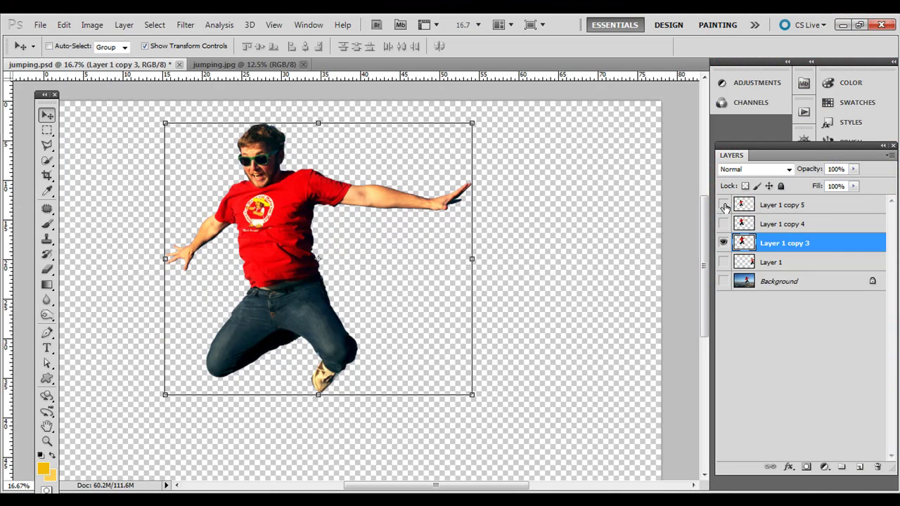
{"action": "left_click", "coordinate": [724, 205]}
{"action": "left_click", "coordinate": [723, 224]}
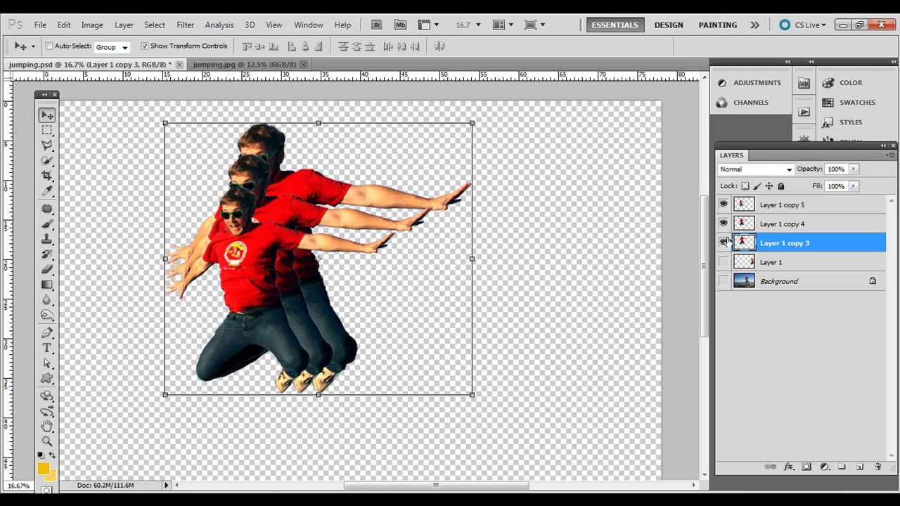
{"action": "left_click", "coordinate": [723, 242]}
{"action": "left_click", "coordinate": [723, 224]}
{"action": "left_click", "coordinate": [723, 224]}
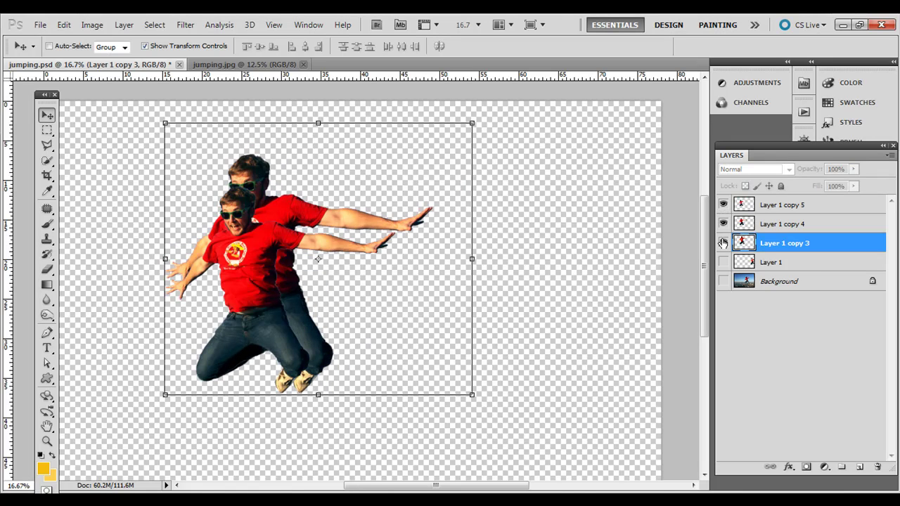
{"action": "left_click", "coordinate": [724, 243]}
{"action": "left_click", "coordinate": [723, 224]}
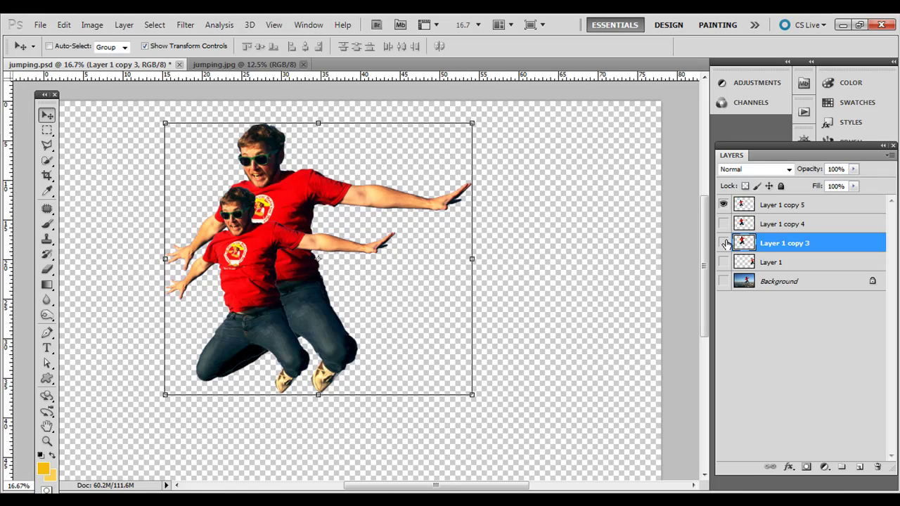
{"action": "left_click", "coordinate": [723, 242]}
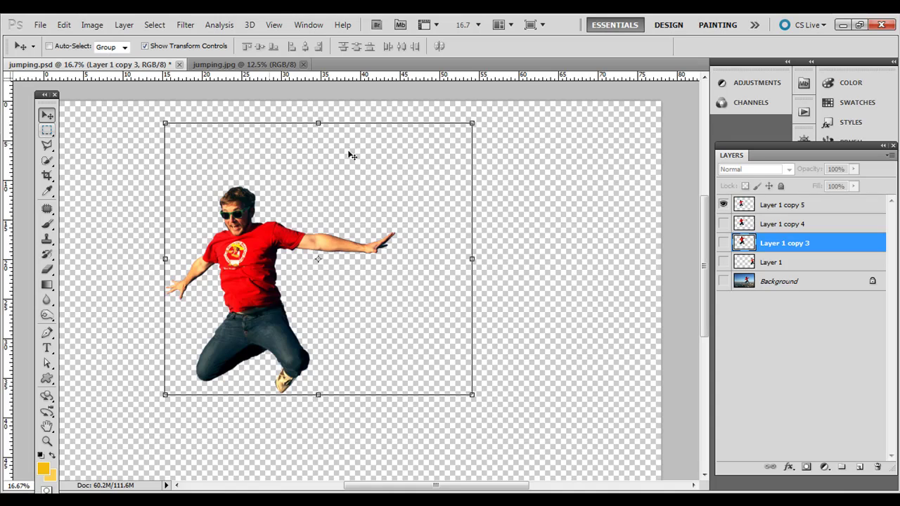
Add a layer mask to Layer 1 copy 5, zoom in, and make black the foreground colour.
{"action": "left_click", "coordinate": [742, 208]}
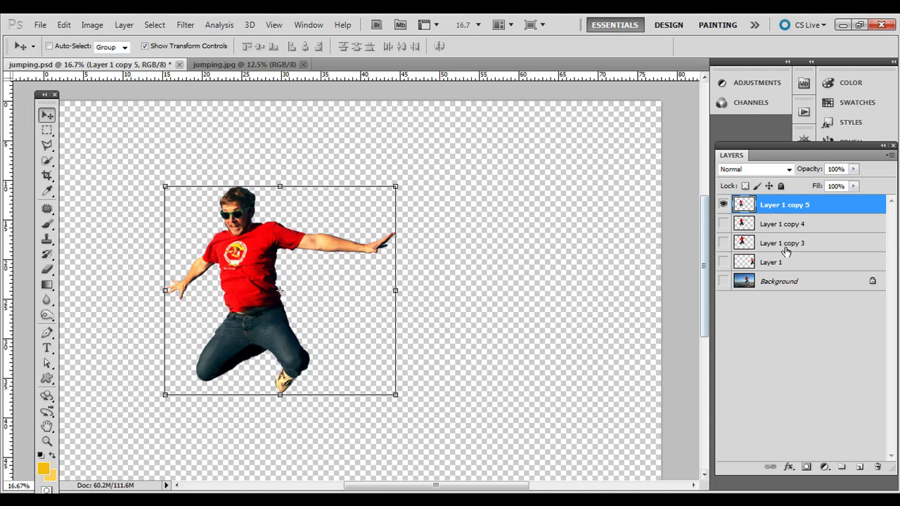
{"action": "left_click", "coordinate": [806, 468]}
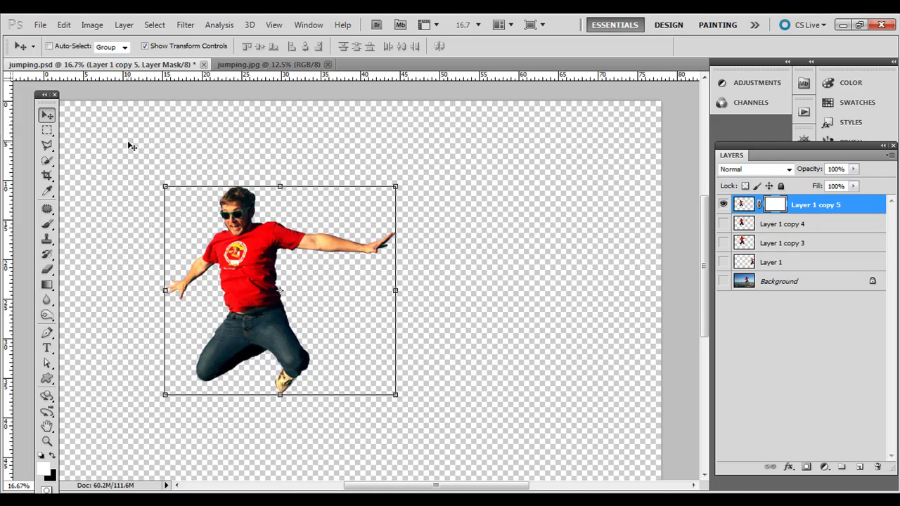
{"action": "key", "text": "ctrl+plus"}
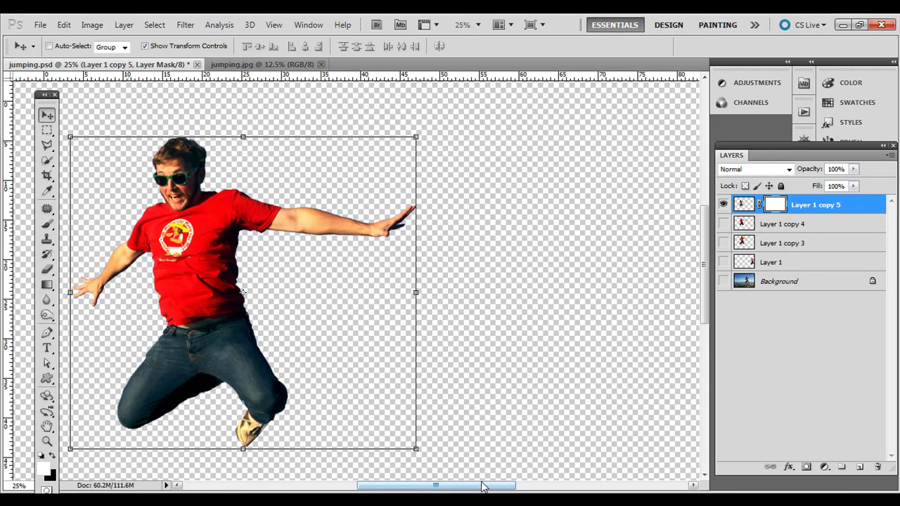
{"action": "left_click_drag", "start_coordinate": [486, 486], "coordinate": [471, 485]}
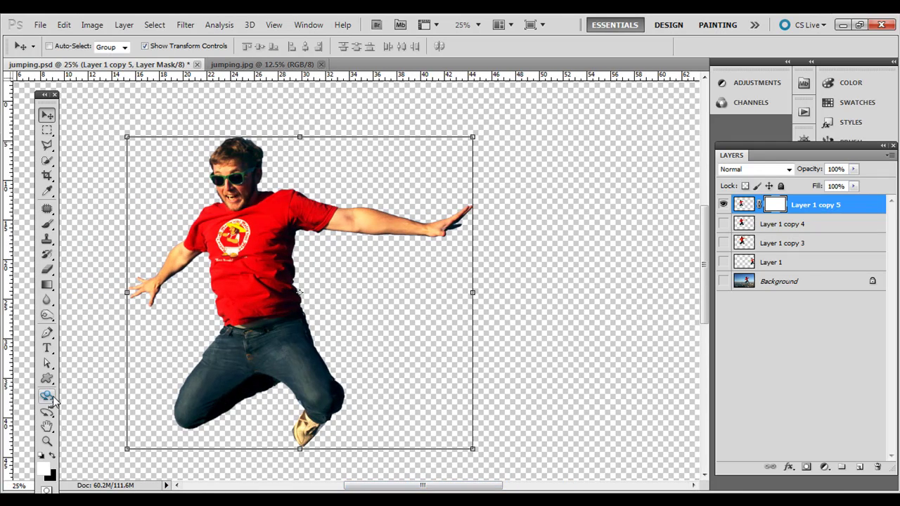
{"action": "left_click", "coordinate": [47, 425]}
{"action": "left_click_drag", "start_coordinate": [373, 228], "coordinate": [357, 250]}
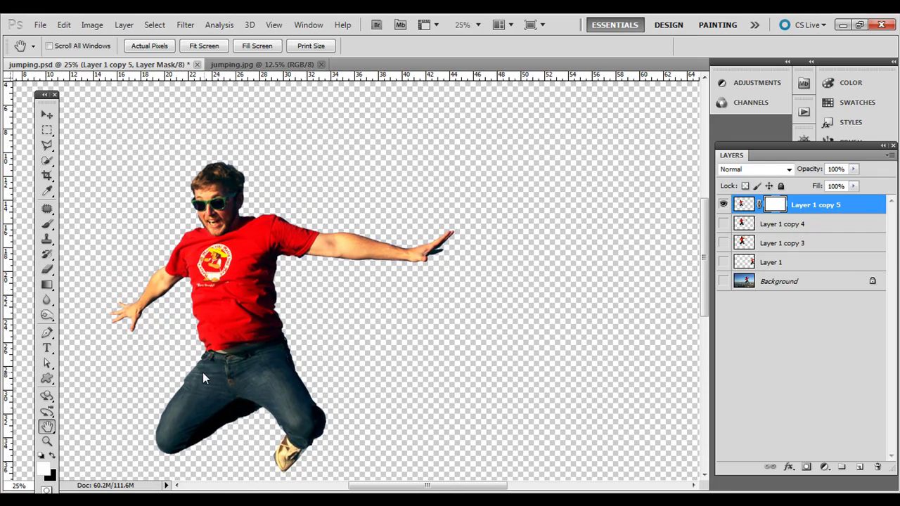
{"action": "left_click", "coordinate": [52, 455]}
Add a new layer beneath the figure copies and fill it with the foreground yellow.
{"action": "left_click", "coordinate": [858, 468]}
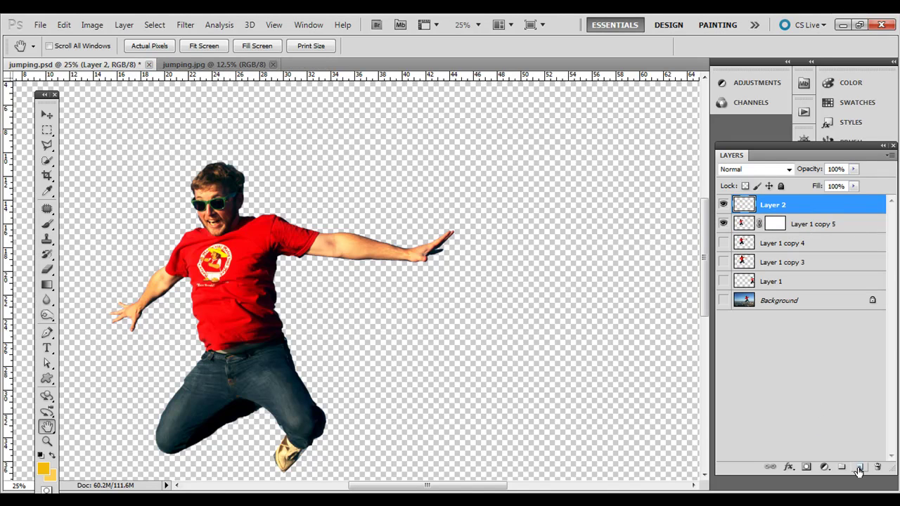
{"action": "left_click_drag", "start_coordinate": [746, 204], "coordinate": [745, 274]}
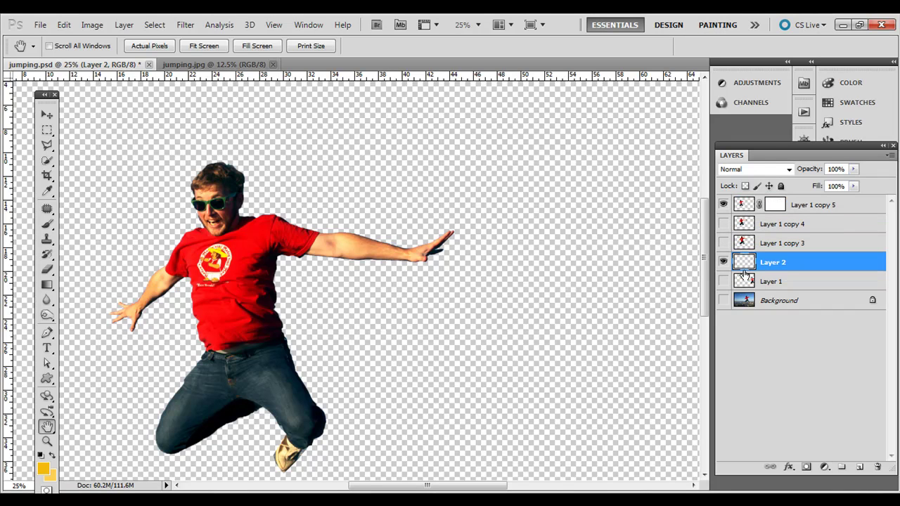
{"action": "key", "text": "alt+BackSpace"}
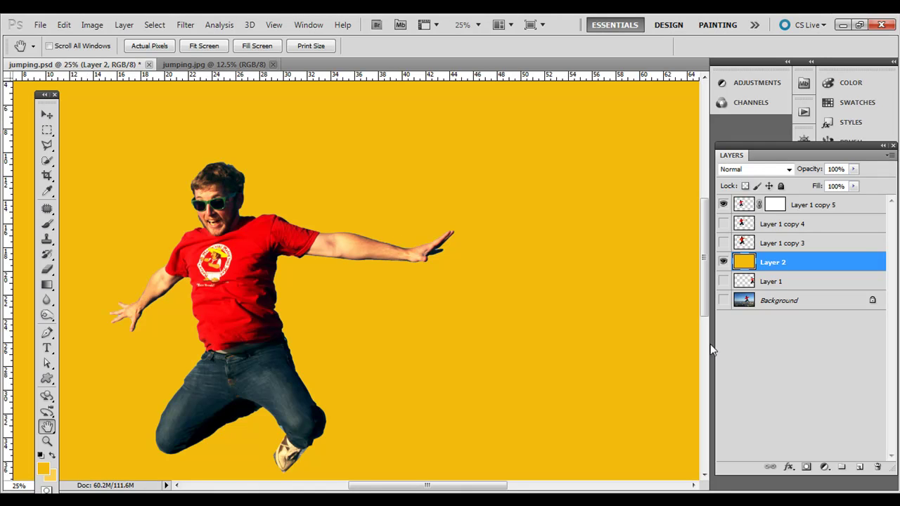
{"action": "left_click", "coordinate": [737, 204]}
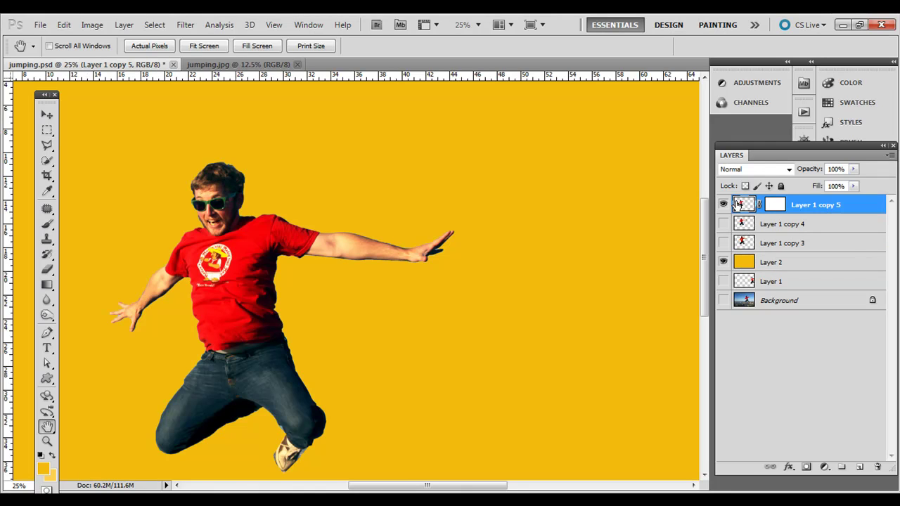
Choose the Brush tool with the 1589 splash scatter preset on Layer 1 copy 5's mask.
{"action": "left_click", "coordinate": [47, 225]}
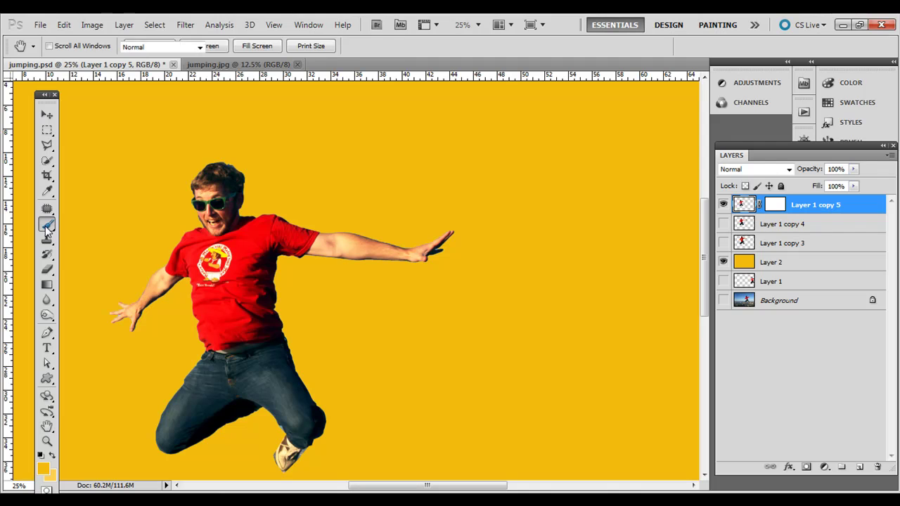
{"action": "left_click", "coordinate": [68, 48]}
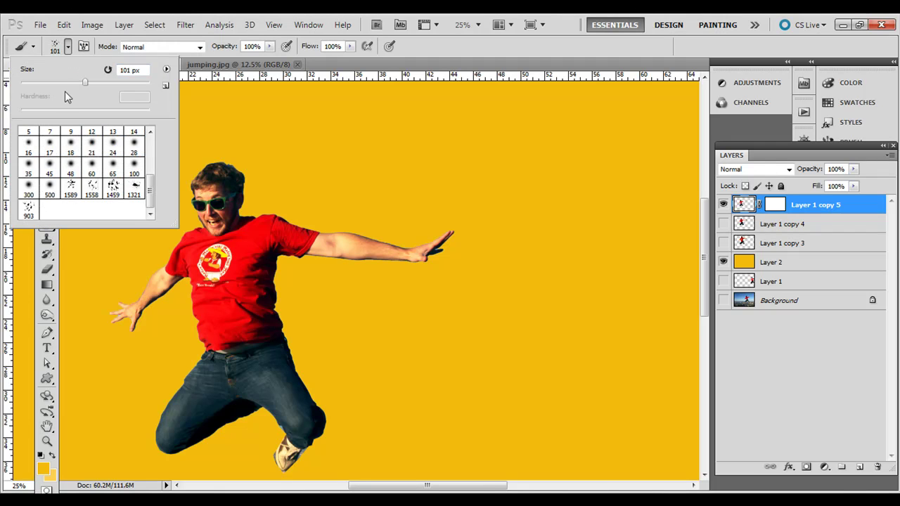
{"action": "left_click", "coordinate": [71, 190]}
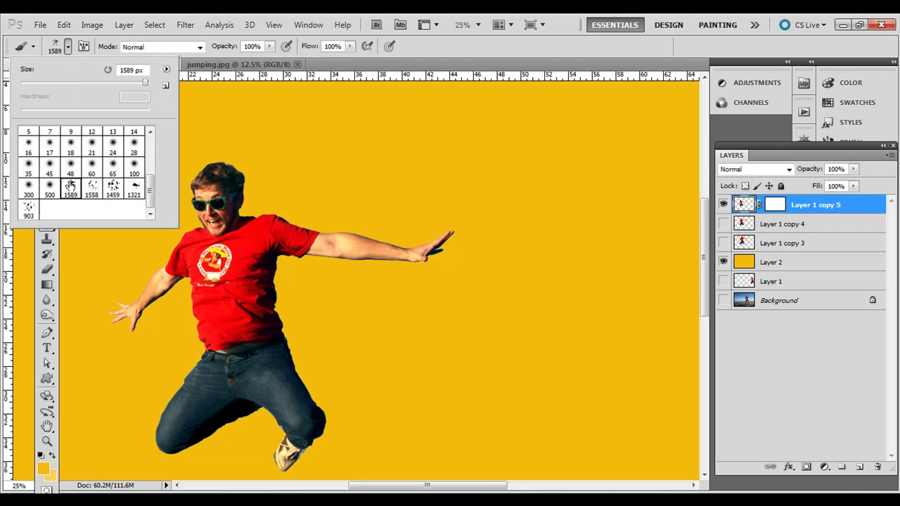
{"action": "left_click", "coordinate": [68, 47]}
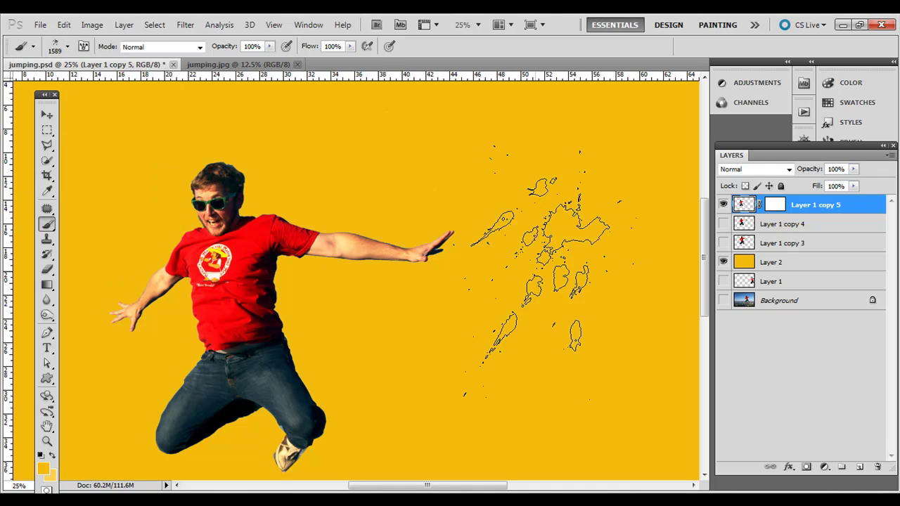
{"action": "left_click", "coordinate": [773, 205]}
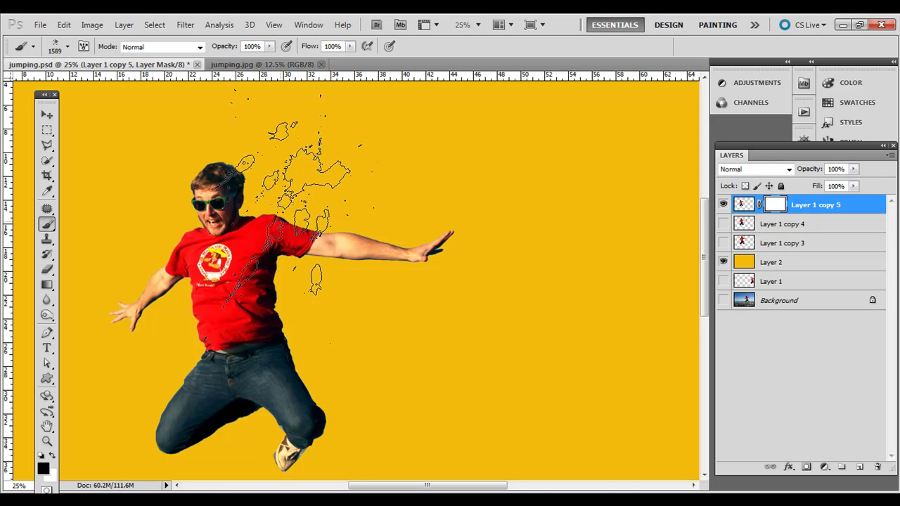
Paint splatter gaps near the shoulder, the shirt's right edge and the jeans' edge.
{"action": "left_click", "coordinate": [291, 186]}
{"action": "key", "text": "ctrl+z"}
{"action": "key", "text": "bracketleft"}
{"action": "key", "text": "bracketleft"}
{"action": "key", "text": "bracketleft"}
{"action": "key", "text": "bracketleft"}
{"action": "key", "text": "bracketleft"}
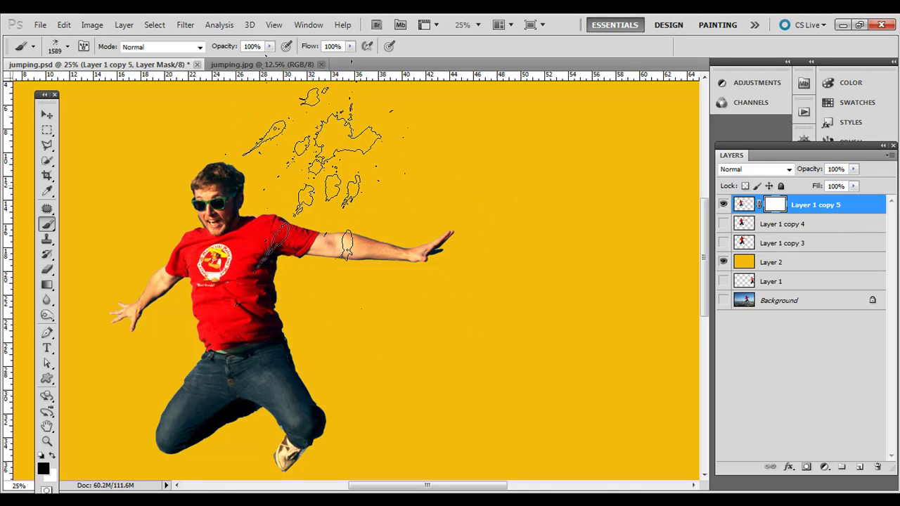
{"action": "left_click", "coordinate": [317, 167]}
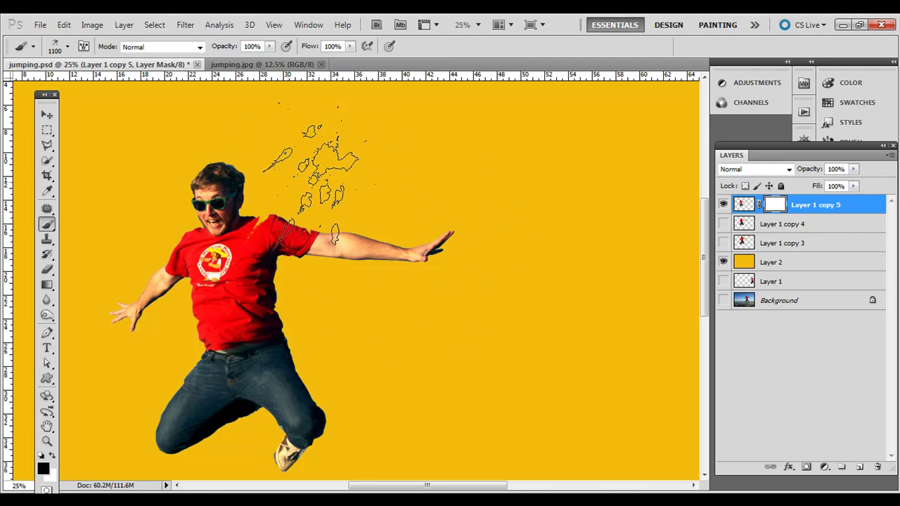
{"action": "key", "text": "bracketleft"}
{"action": "key", "text": "bracketleft"}
{"action": "key", "text": "bracketleft"}
{"action": "key", "text": "bracketleft"}
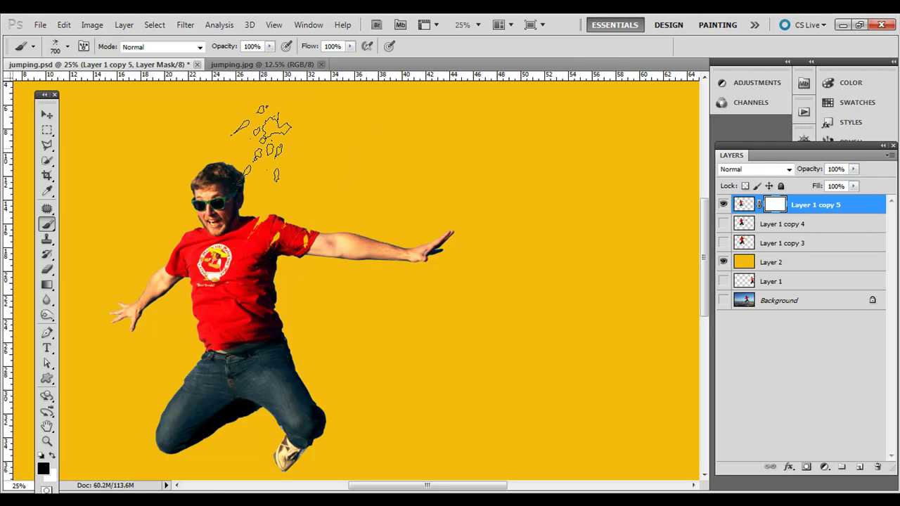
{"action": "left_click", "coordinate": [292, 287]}
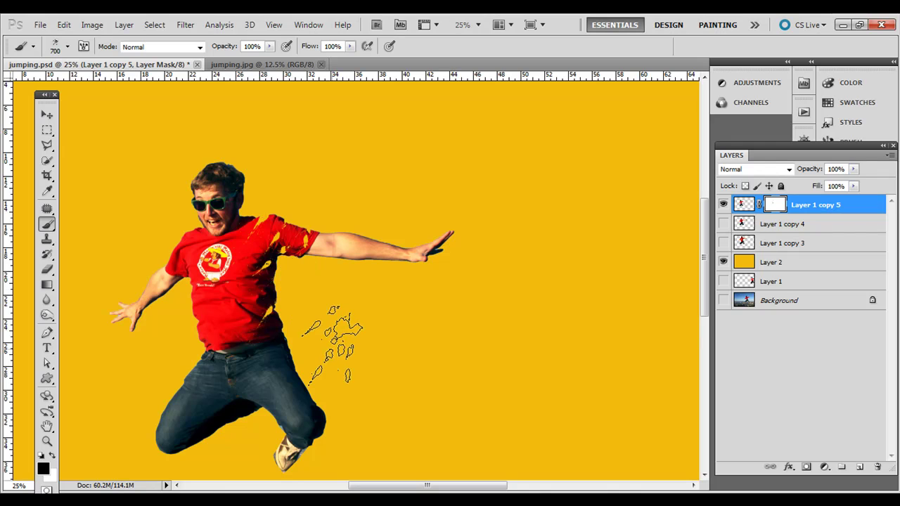
{"action": "mouse_move", "coordinate": [336, 391]}
{"action": "left_mouse_down"}
{"action": "mouse_move", "coordinate": [347, 425]}
{"action": "mouse_move", "coordinate": [321, 413]}
{"action": "left_mouse_up"}
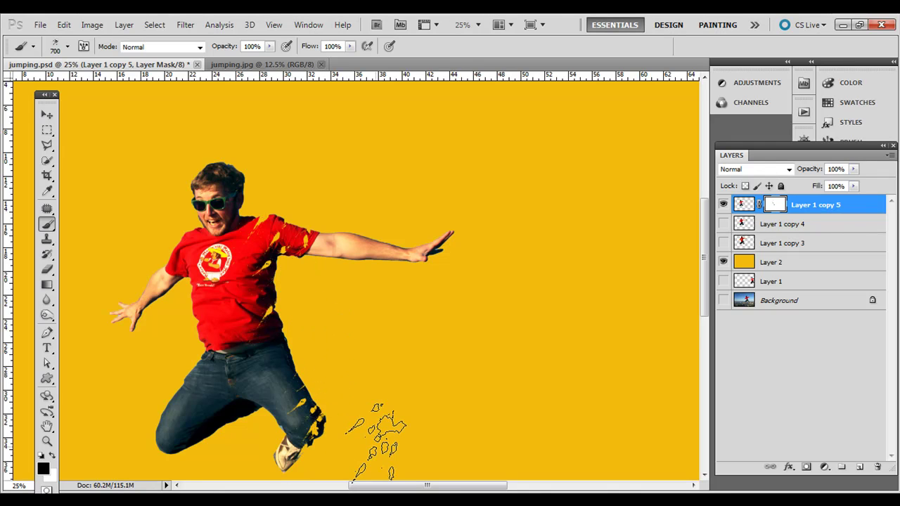
Switch to the 1558 px splatter brush tip and set its size to 600 px.
{"action": "left_click", "coordinate": [69, 48]}
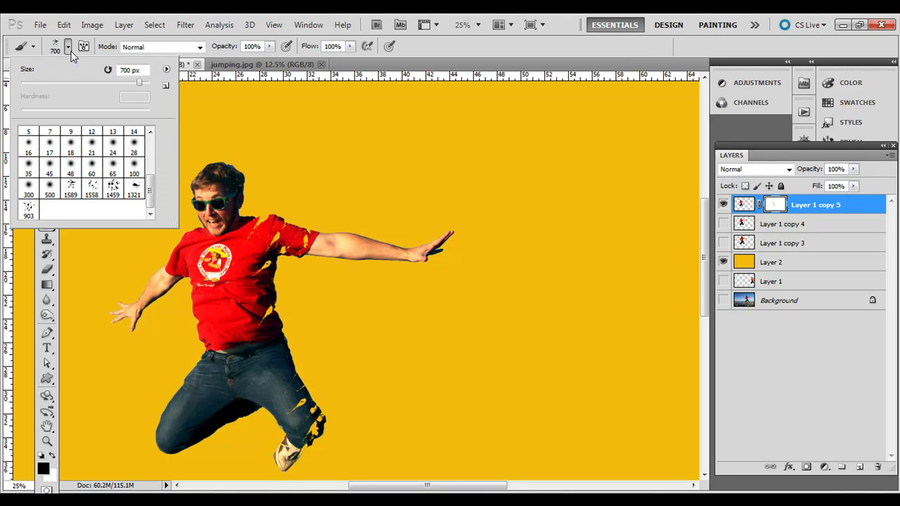
{"action": "left_click", "coordinate": [95, 187]}
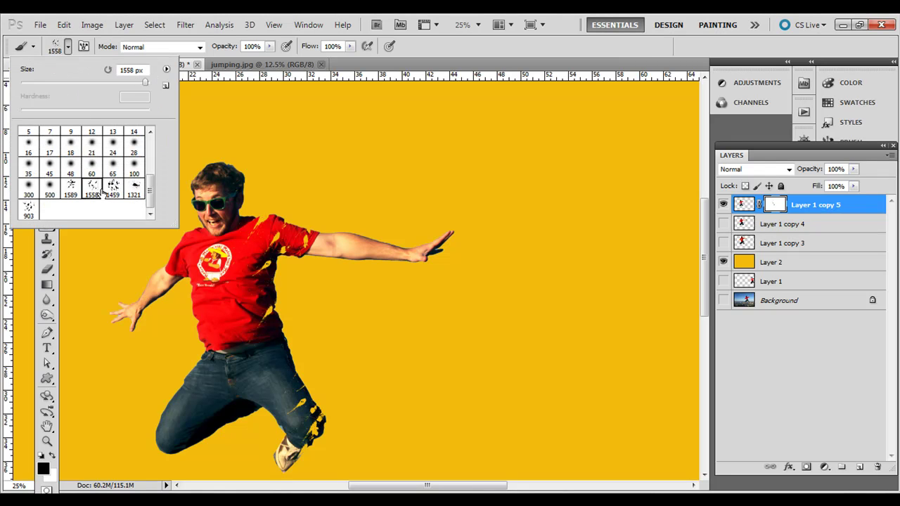
{"action": "left_click", "coordinate": [69, 48]}
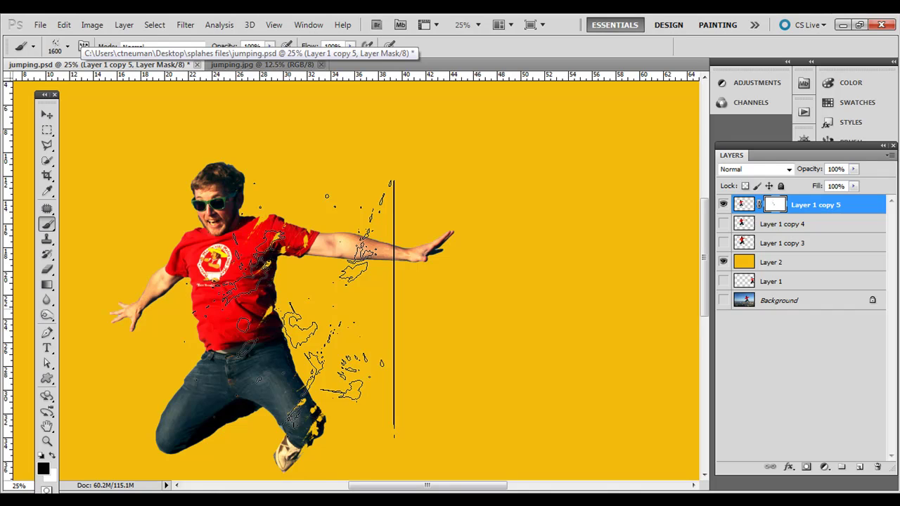
{"action": "key", "text": "bracketright"}
{"action": "key", "text": "bracketright"}
{"action": "key", "text": "bracketright"}
{"action": "key", "text": "bracketright"}
{"action": "key", "text": "bracketright"}
{"action": "key", "text": "bracketright"}
{"action": "key", "text": "bracketright"}
{"action": "key", "text": "bracketright"}
{"action": "key", "text": "bracketright"}
{"action": "key", "text": "bracketright"}
{"action": "key", "text": "bracketleft"}
{"action": "key", "text": "bracketleft"}
{"action": "key", "text": "bracketleft"}
{"action": "key", "text": "bracketleft"}
{"action": "key", "text": "bracketleft"}
{"action": "key", "text": "bracketleft"}
{"action": "key", "text": "bracketleft"}
{"action": "key", "text": "bracketleft"}
{"action": "key", "text": "bracketleft"}
{"action": "key", "text": "bracketleft"}
{"action": "key", "text": "bracketleft"}
{"action": "key", "text": "bracketleft"}
{"action": "key", "text": "bracketleft"}
{"action": "key", "text": "bracketleft"}
{"action": "key", "text": "bracketleft"}
{"action": "key", "text": "bracketleft"}
{"action": "key", "text": "bracketleft"}
{"action": "key", "text": "bracketleft"}
{"action": "key", "text": "bracketleft"}
{"action": "key", "text": "bracketleft"}
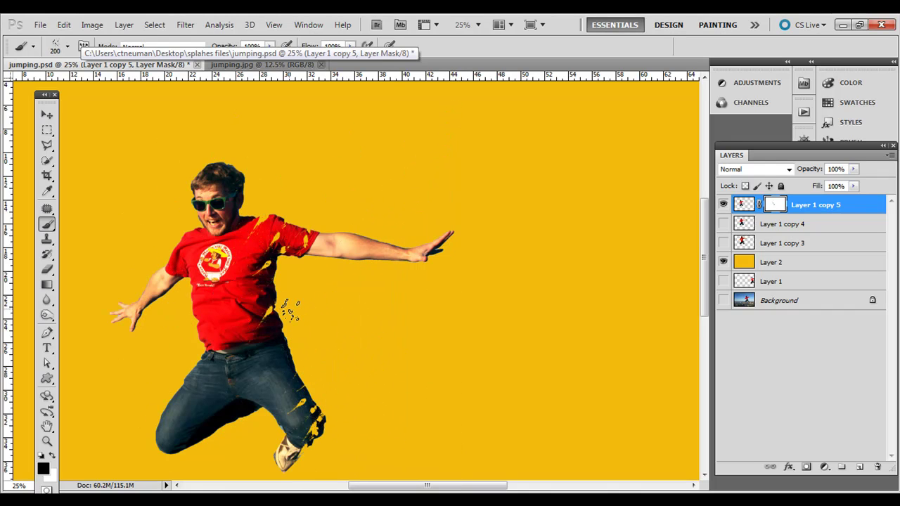
{"action": "key", "text": "bracketright"}
{"action": "key", "text": "bracketright"}
{"action": "key", "text": "bracketright"}
{"action": "key", "text": "bracketright"}
{"action": "key", "text": "bracketright"}
{"action": "key", "text": "bracketright"}
{"action": "key", "text": "bracketright"}
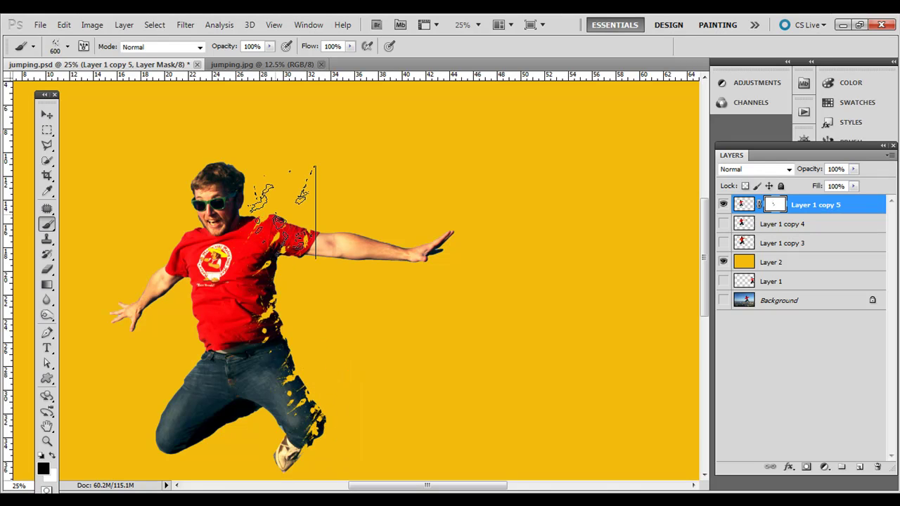
Try another splatter tip, then settle on the 1321 px tip shrunk to 900 px.
{"action": "left_click", "coordinate": [68, 47]}
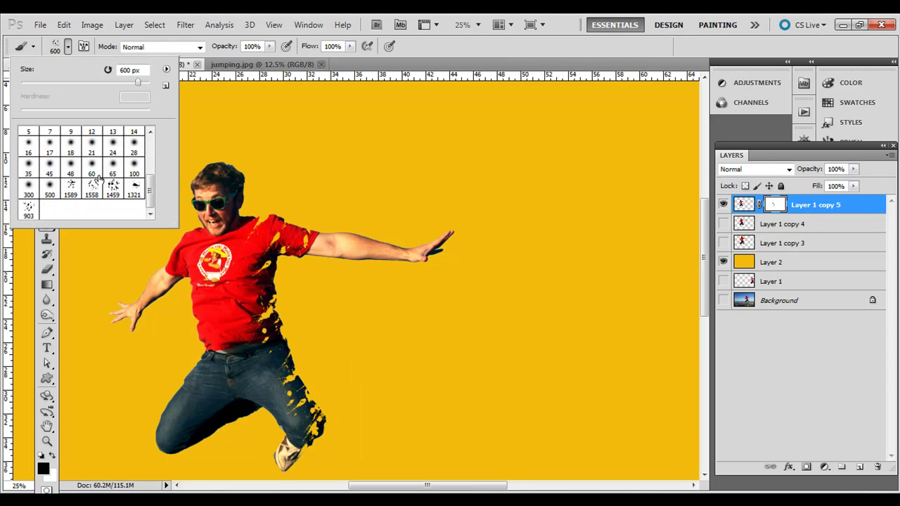
{"action": "left_click", "coordinate": [115, 190]}
{"action": "left_click", "coordinate": [67, 47]}
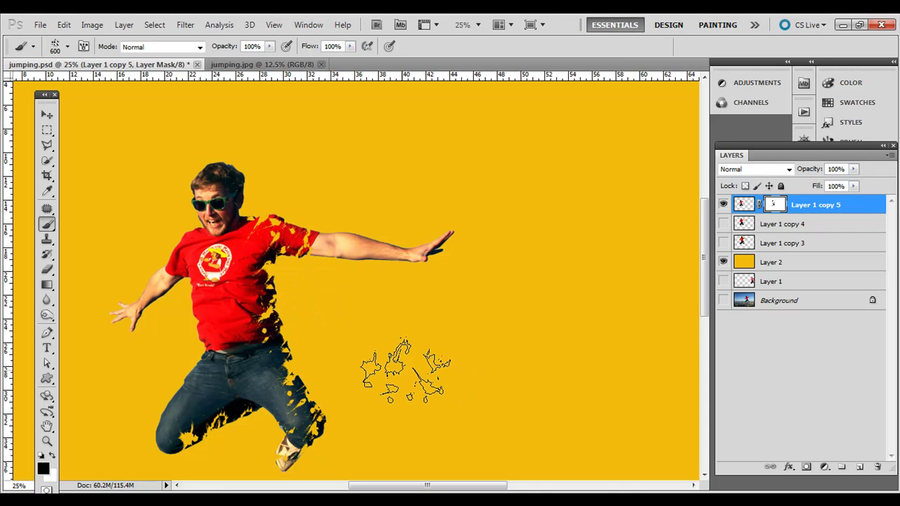
{"action": "left_click", "coordinate": [69, 49]}
{"action": "left_click", "coordinate": [141, 189]}
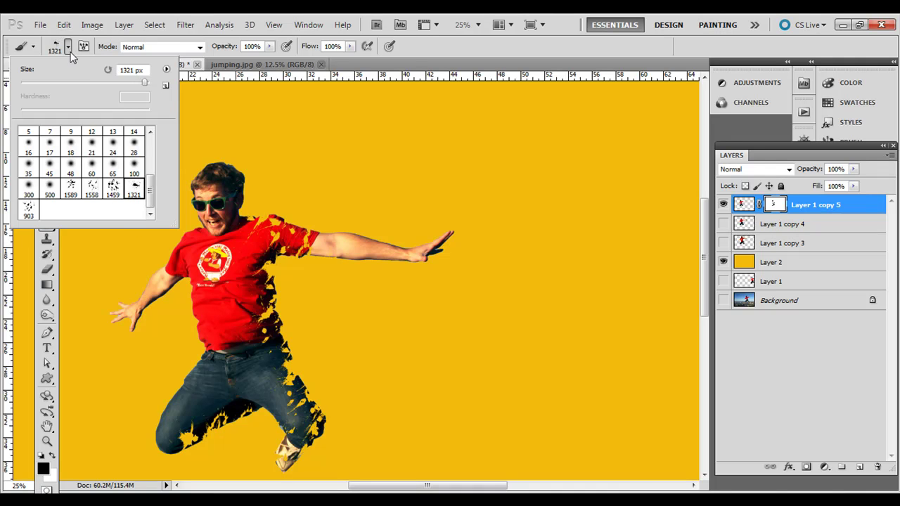
{"action": "key", "text": "Return"}
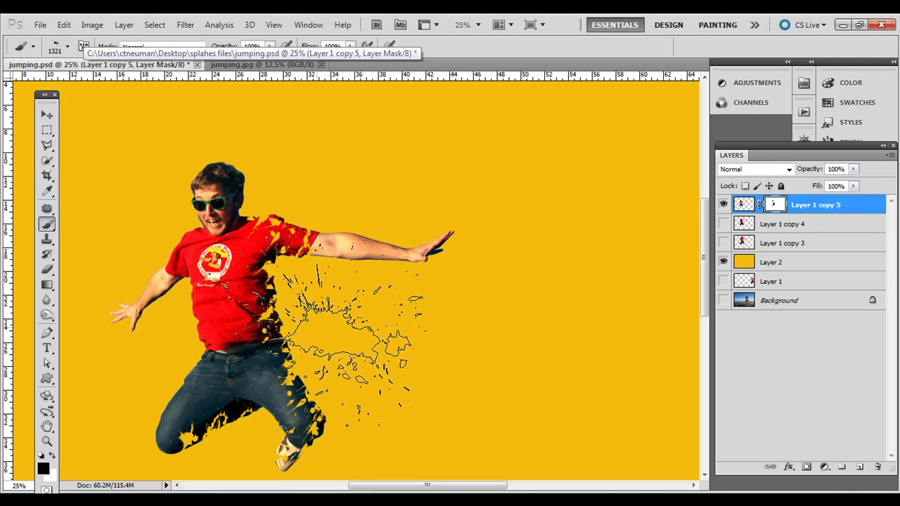
{"action": "key", "text": "bracketleft"}
{"action": "key", "text": "bracketleft"}
{"action": "key", "text": "bracketleft"}
{"action": "key", "text": "bracketleft"}
{"action": "key", "text": "bracketleft"}
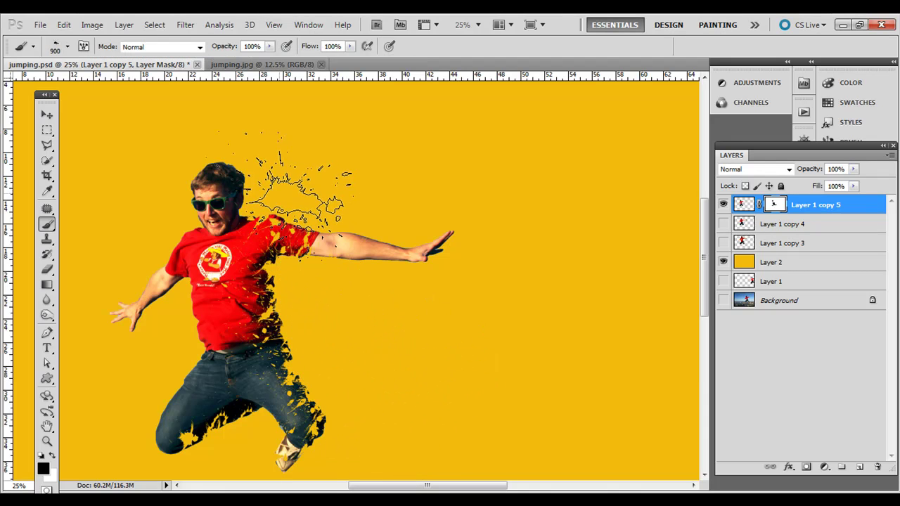
Resize the splatter brush from 1200 px down to 600 px.
{"action": "left_click", "coordinate": [67, 46]}
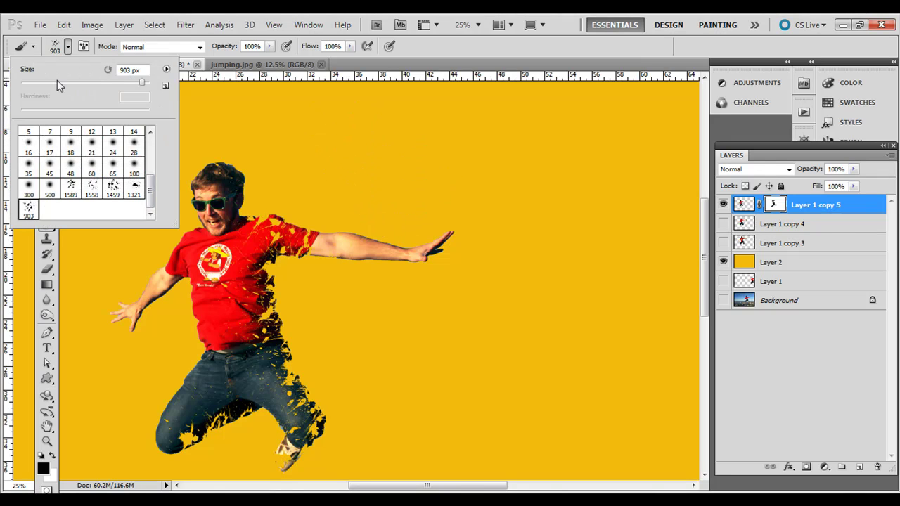
{"action": "key", "text": "Return"}
{"action": "key", "text": "bracketright"}
{"action": "key", "text": "bracketright"}
{"action": "key", "text": "bracketright"}
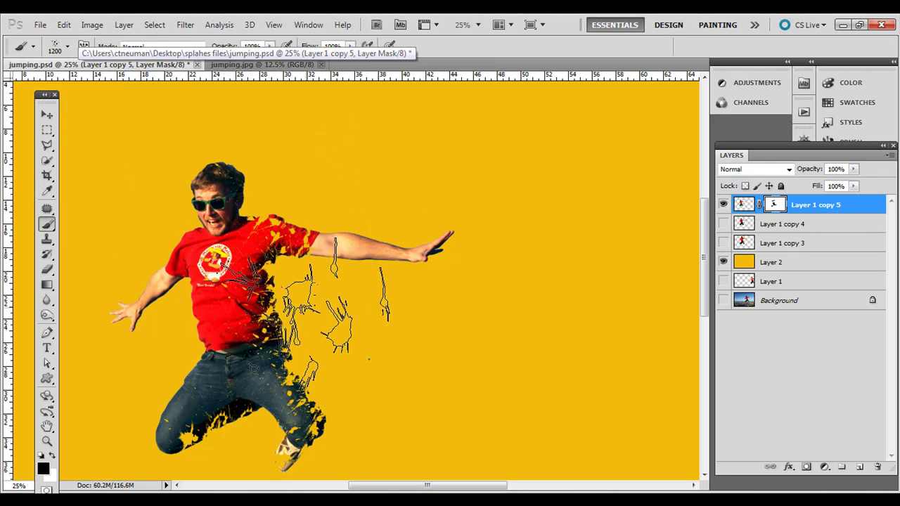
{"action": "key", "text": "bracketleft"}
{"action": "key", "text": "bracketleft"}
{"action": "key", "text": "bracketleft"}
{"action": "key", "text": "bracketleft"}
{"action": "key", "text": "bracketleft"}
{"action": "key", "text": "bracketleft"}
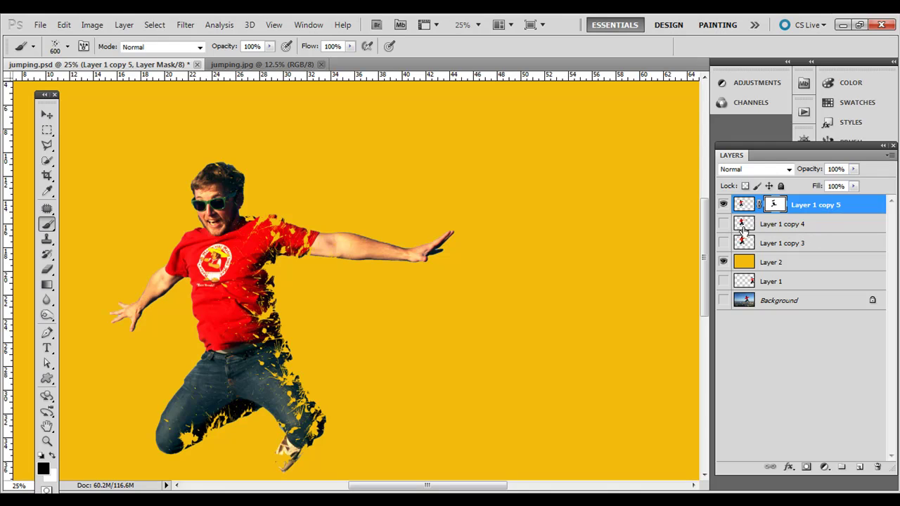
Show Layer 1 copy 4 and give it a black-filled layer mask.
{"action": "left_click", "coordinate": [741, 226]}
{"action": "left_click", "coordinate": [722, 223]}
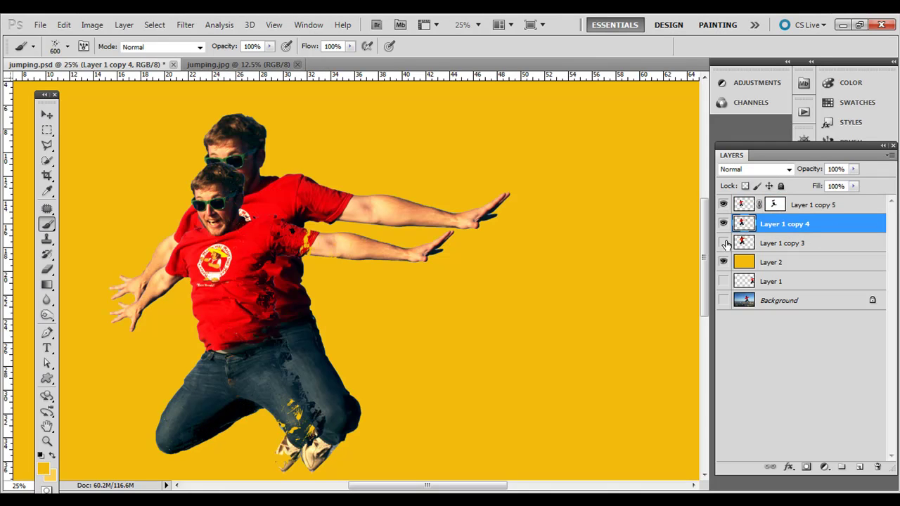
{"action": "left_click", "coordinate": [723, 243]}
{"action": "left_click", "coordinate": [722, 242]}
{"action": "left_click", "coordinate": [807, 467]}
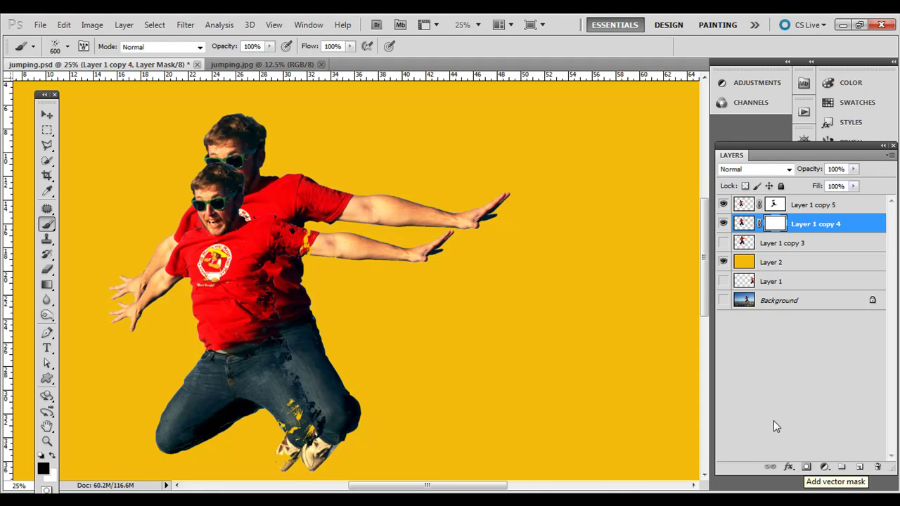
{"action": "key", "text": "ctrl+i"}
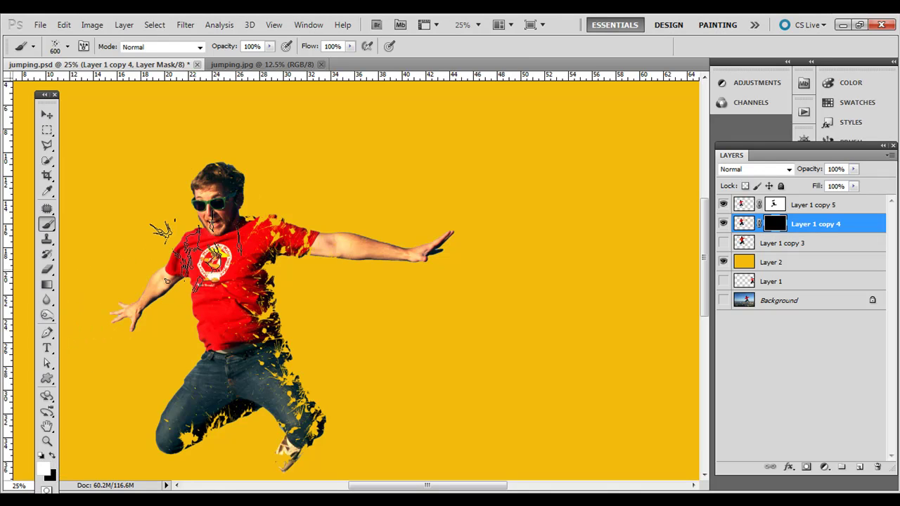
Reveal red splatter beside the shoulder and dark splatter above the head and below the hip.
{"action": "left_click", "coordinate": [69, 48]}
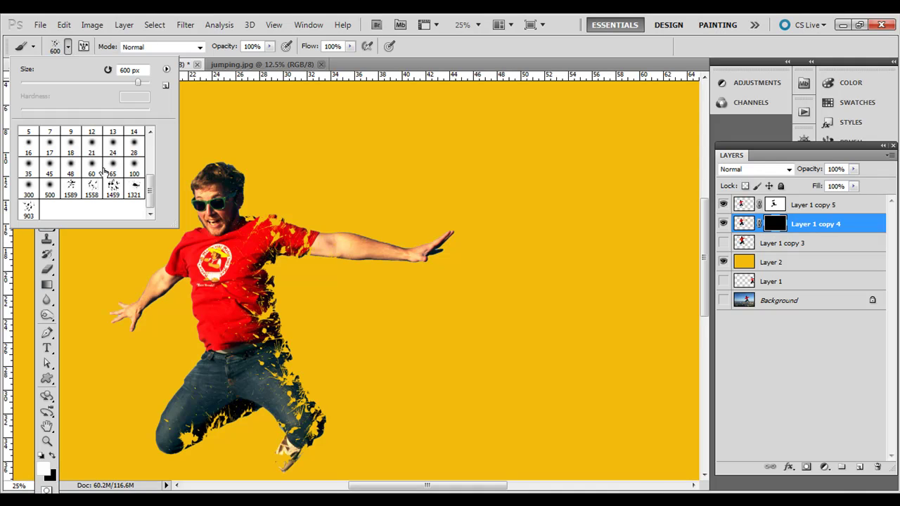
{"action": "key", "text": "Return"}
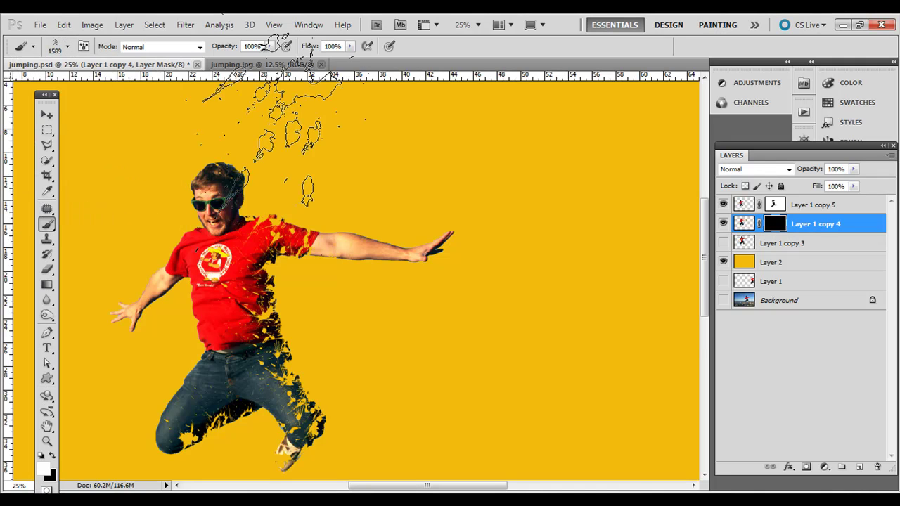
{"action": "key", "text": "bracketleft"}
{"action": "key", "text": "bracketleft"}
{"action": "key", "text": "bracketleft"}
{"action": "key", "text": "bracketleft"}
{"action": "key", "text": "bracketleft"}
{"action": "key", "text": "bracketleft"}
{"action": "key", "text": "bracketleft"}
{"action": "key", "text": "bracketleft"}
{"action": "key", "text": "bracketleft"}
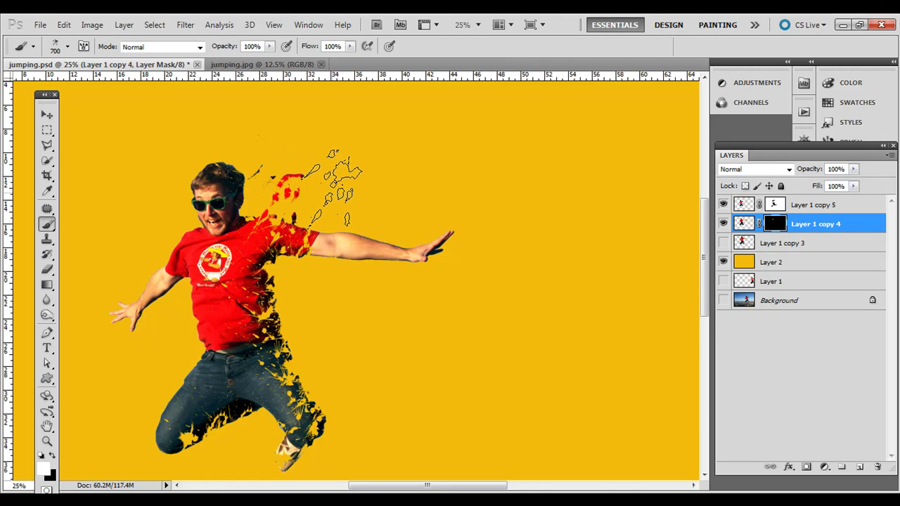
{"action": "left_click", "coordinate": [305, 193]}
{"action": "left_click", "coordinate": [237, 131]}
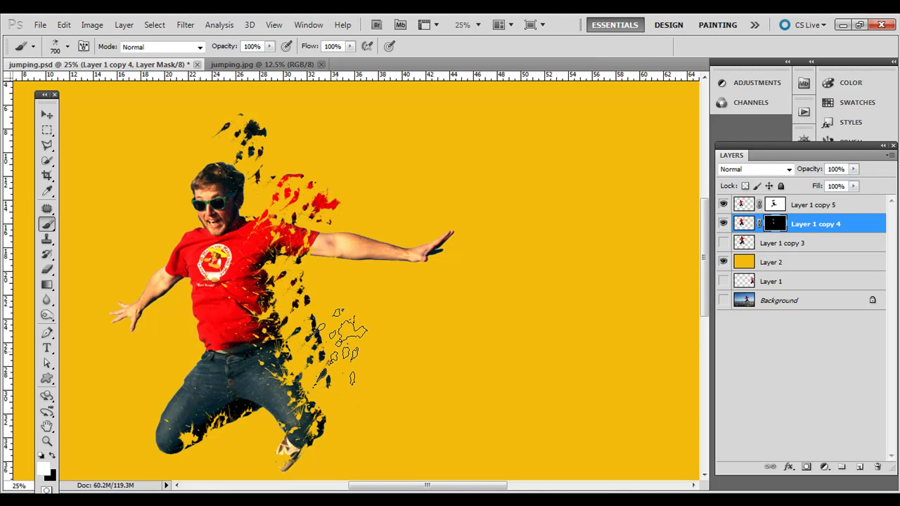
{"action": "left_click", "coordinate": [326, 383]}
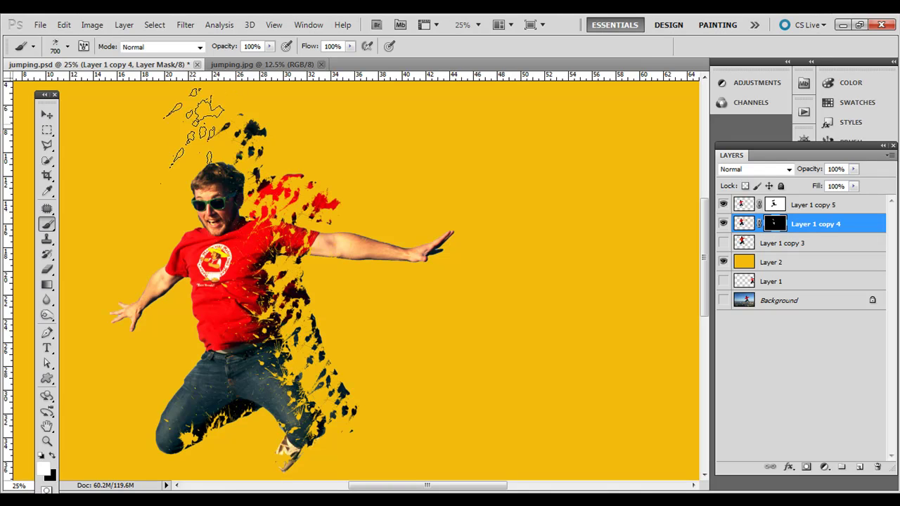
{"action": "left_click", "coordinate": [218, 124]}
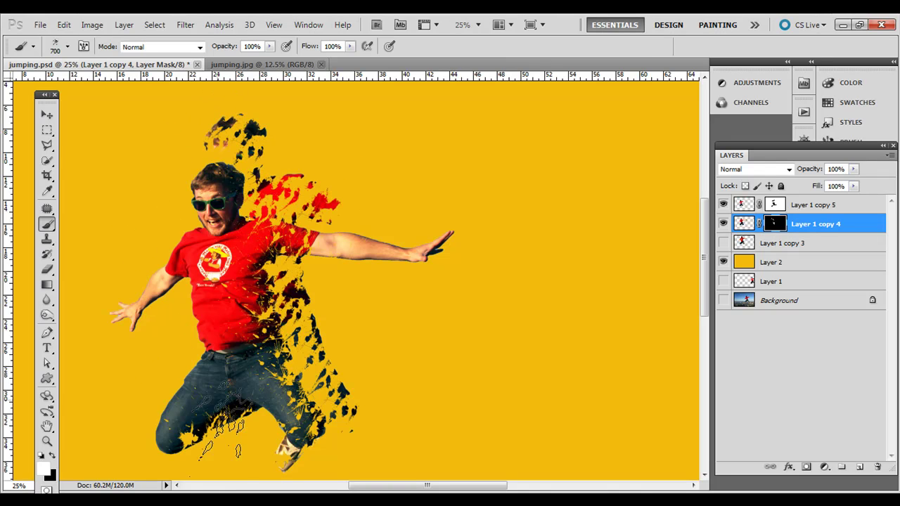
Scale Layer 1 copy 4 to about 105%, nudge it down-right, and apply.
{"action": "left_click", "coordinate": [47, 115]}
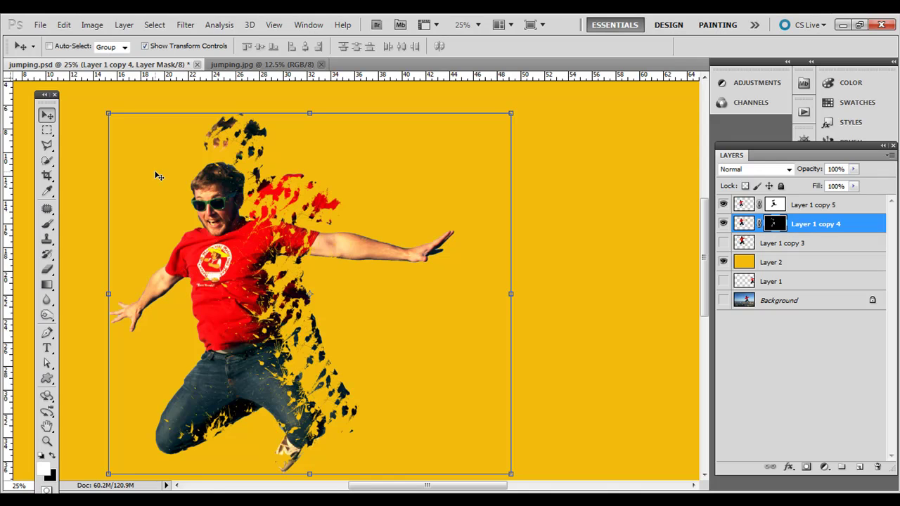
{"action": "left_click_drag", "start_coordinate": [109, 116], "coordinate": [88, 98]}
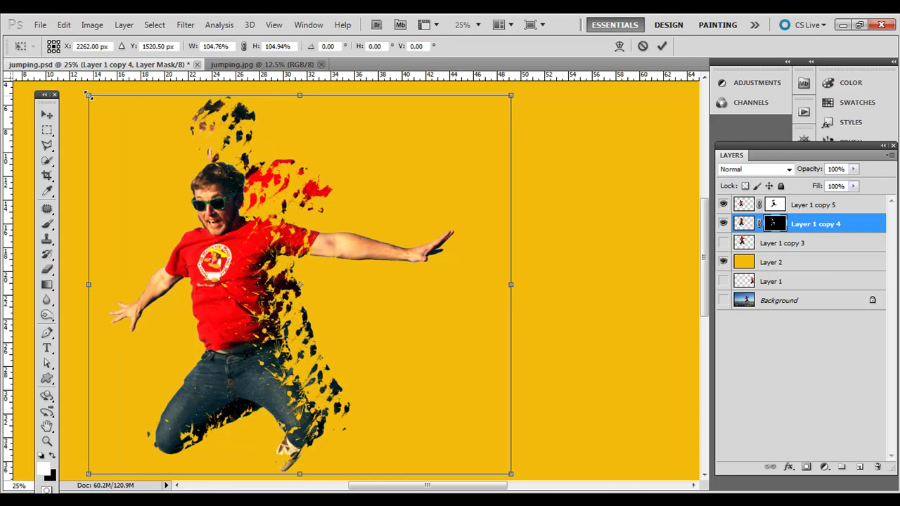
{"action": "mouse_move", "coordinate": [191, 203]}
{"action": "left_mouse_down"}
{"action": "mouse_move", "coordinate": [199, 217]}
{"action": "mouse_move", "coordinate": [207, 215]}
{"action": "mouse_move", "coordinate": [205, 201]}
{"action": "left_mouse_up"}
{"action": "key", "text": "Return"}
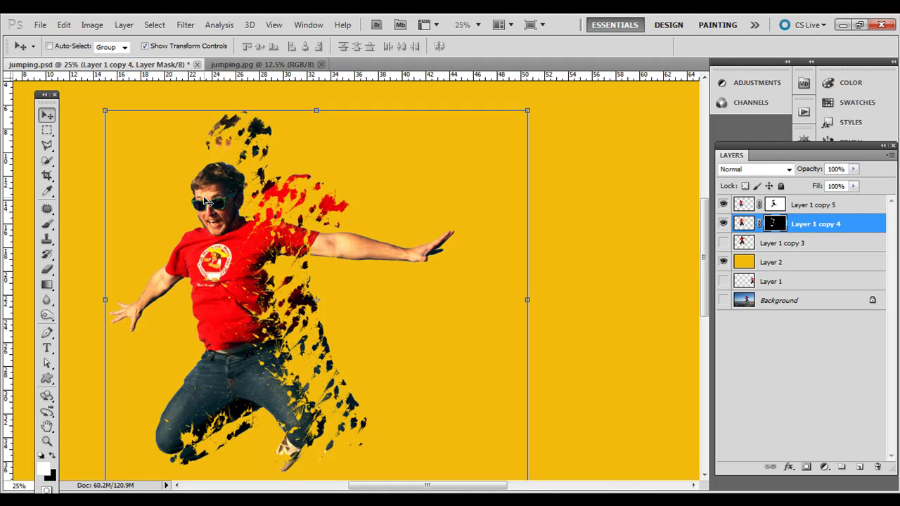
{"action": "left_click", "coordinate": [47, 131]}
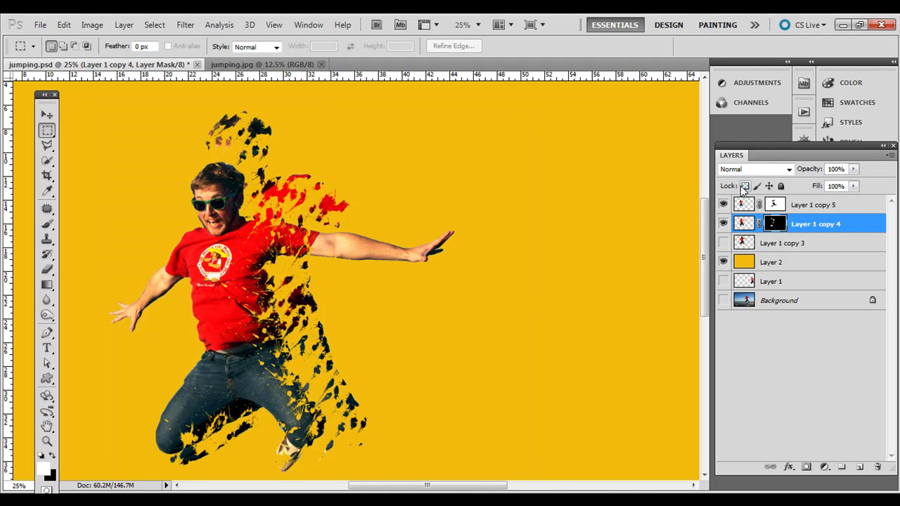
Show Layer 1 copy 3 and give it an inverted black layer mask.
{"action": "left_click", "coordinate": [746, 245]}
{"action": "left_click", "coordinate": [723, 242]}
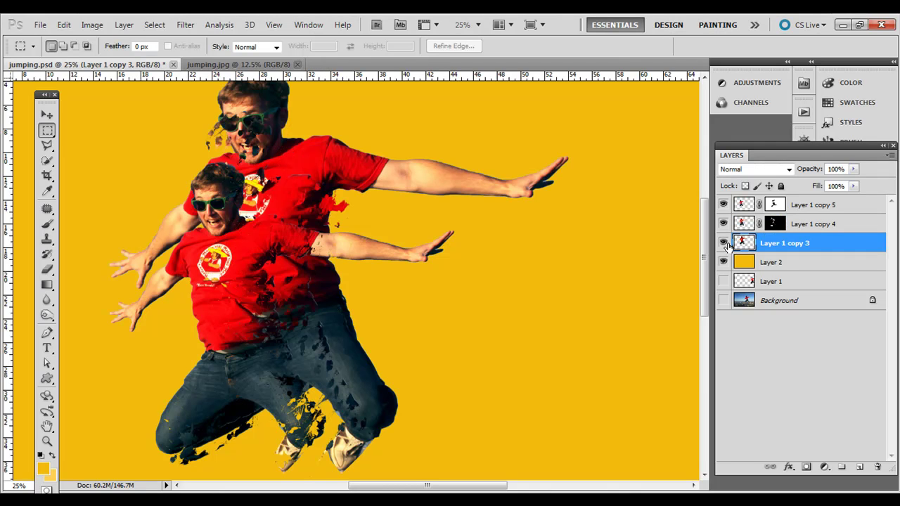
{"action": "left_click", "coordinate": [806, 468]}
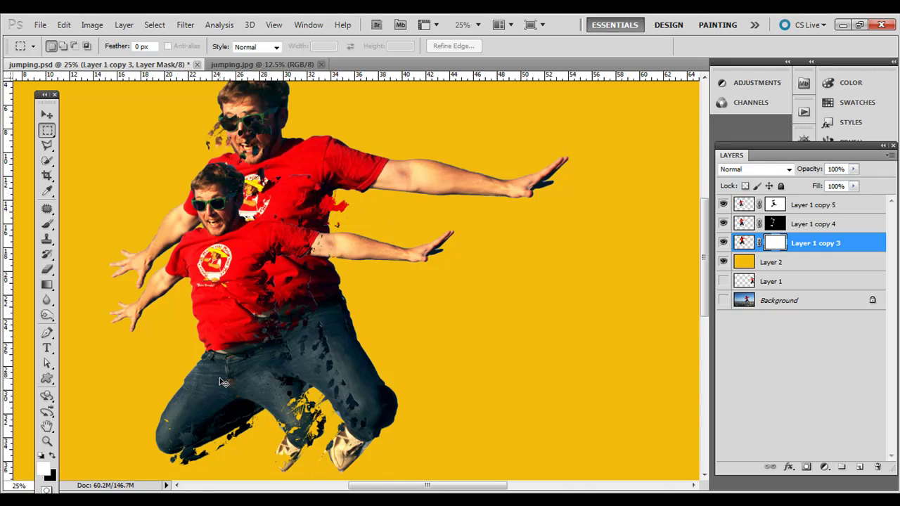
{"action": "key", "text": "ctrl+i"}
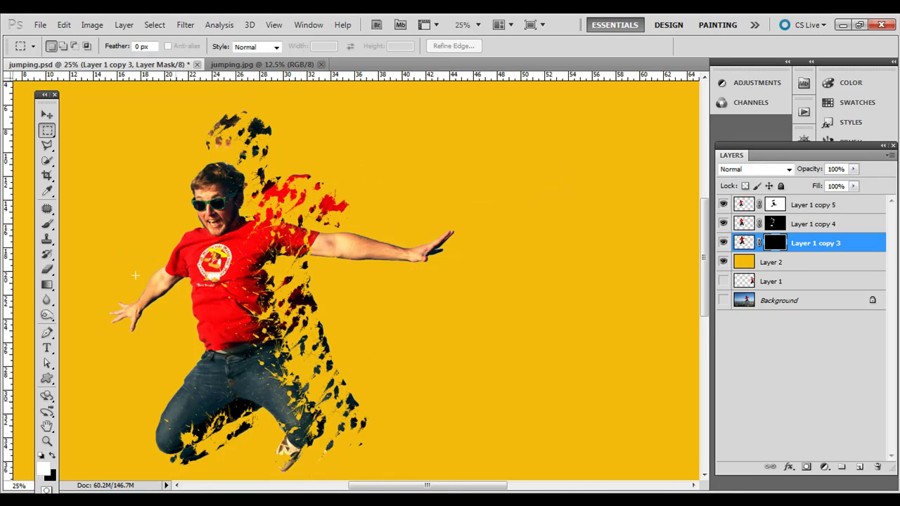
Brush splatter fragments into view near the shoulder and around the head.
{"action": "left_click", "coordinate": [47, 224]}
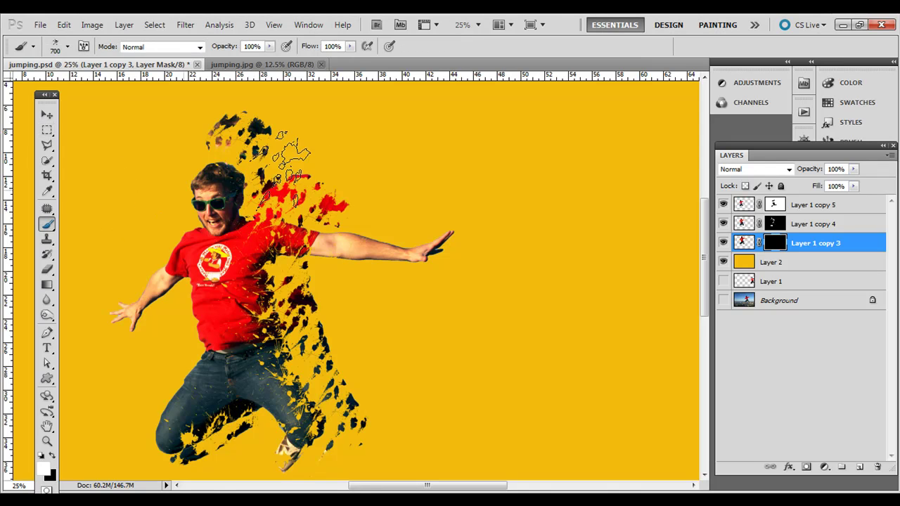
{"action": "mouse_move", "coordinate": [326, 135]}
{"action": "left_mouse_down"}
{"action": "mouse_move", "coordinate": [311, 240]}
{"action": "mouse_move", "coordinate": [318, 289]}
{"action": "mouse_move", "coordinate": [364, 331]}
{"action": "mouse_move", "coordinate": [372, 372]}
{"action": "mouse_move", "coordinate": [330, 458]}
{"action": "mouse_move", "coordinate": [304, 465]}
{"action": "mouse_move", "coordinate": [238, 450]}
{"action": "mouse_move", "coordinate": [288, 295]}
{"action": "left_mouse_up"}
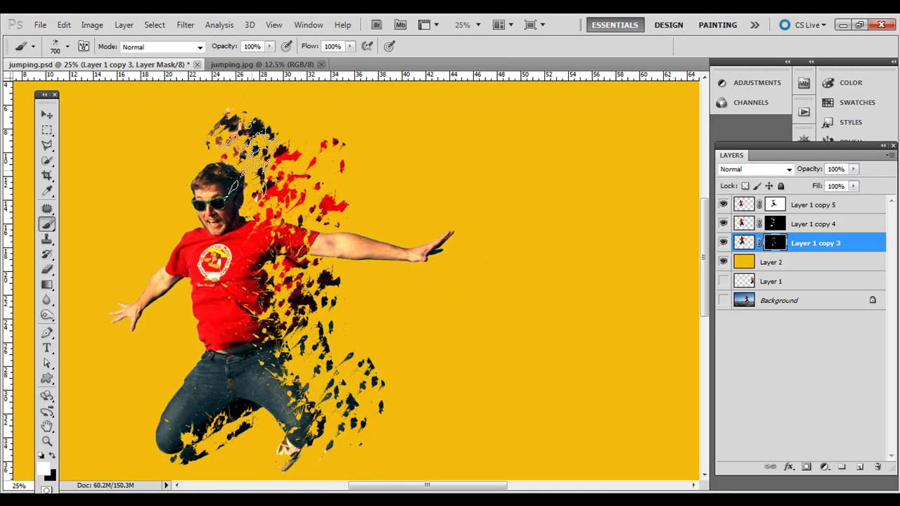
{"action": "mouse_move", "coordinate": [253, 144]}
{"action": "left_mouse_down"}
{"action": "mouse_move", "coordinate": [314, 296]}
{"action": "mouse_move", "coordinate": [371, 355]}
{"action": "mouse_move", "coordinate": [290, 204]}
{"action": "mouse_move", "coordinate": [254, 190]}
{"action": "mouse_move", "coordinate": [244, 162]}
{"action": "mouse_move", "coordinate": [268, 162]}
{"action": "mouse_move", "coordinate": [266, 184]}
{"action": "left_mouse_up"}
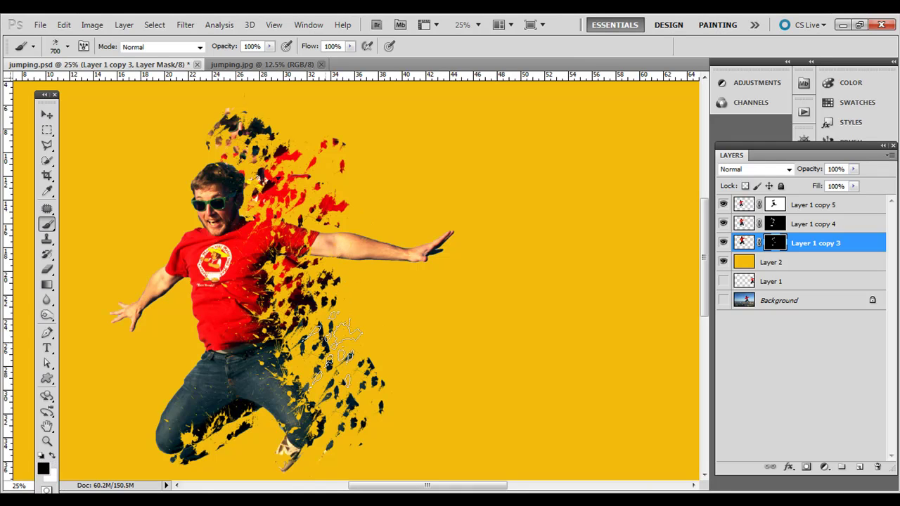
Compare Layer 1 copy 3 on and off, then pick a larger splatter brush preset.
{"action": "left_click", "coordinate": [723, 243]}
{"action": "left_click", "coordinate": [724, 243]}
{"action": "left_click", "coordinate": [723, 243]}
{"action": "left_click", "coordinate": [723, 243]}
{"action": "left_click", "coordinate": [724, 243]}
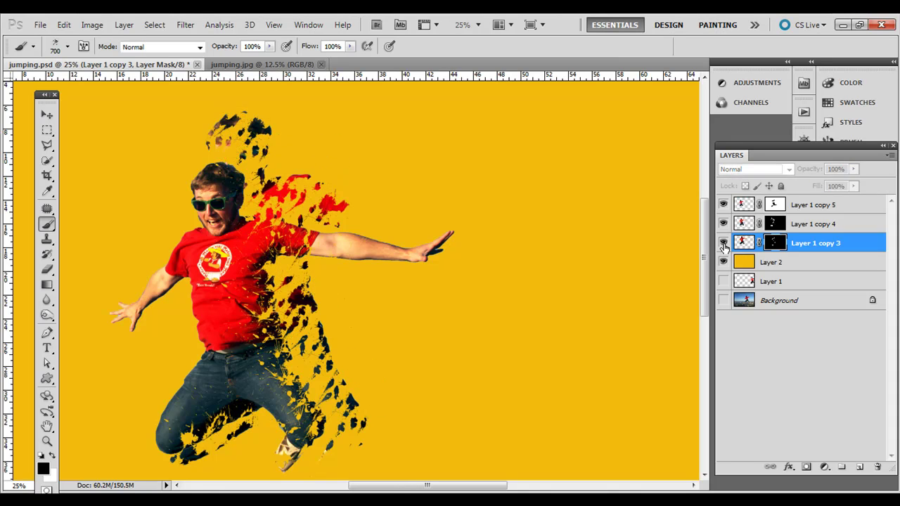
{"action": "left_click", "coordinate": [723, 244]}
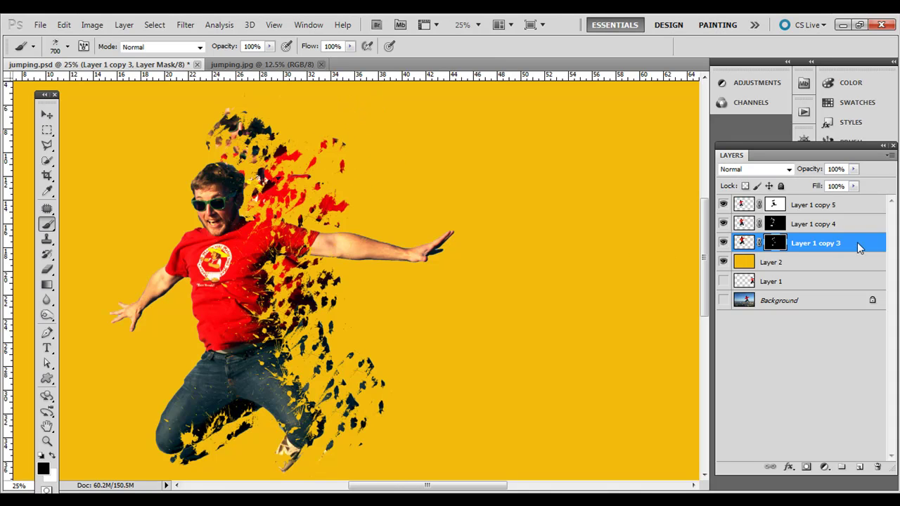
{"action": "left_click", "coordinate": [783, 224]}
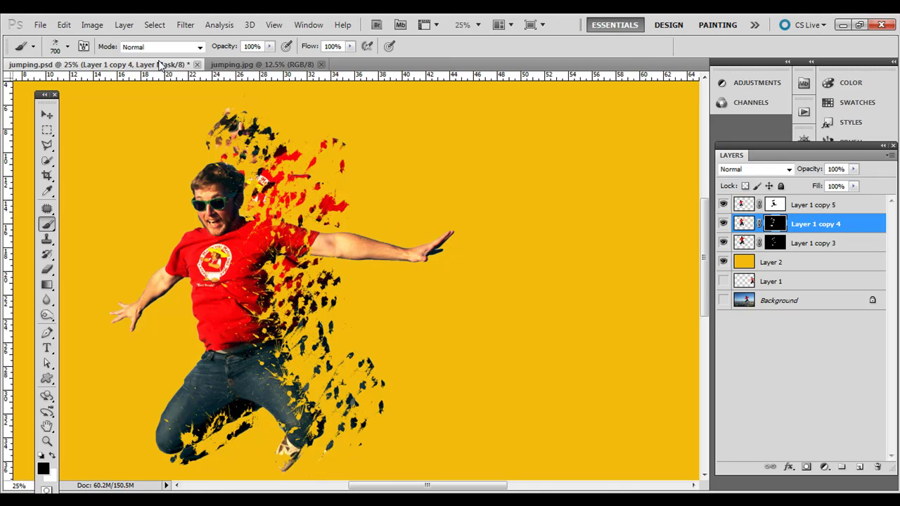
{"action": "left_click", "coordinate": [68, 49]}
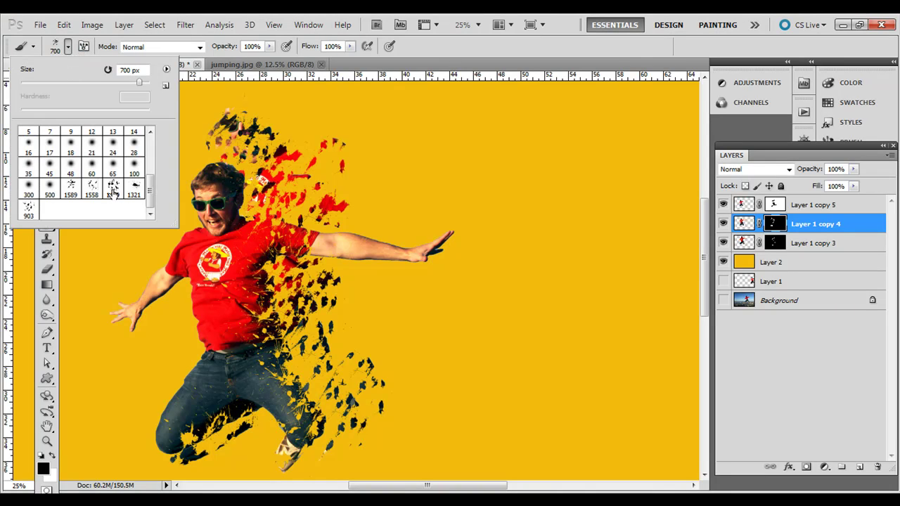
{"action": "key", "text": "Return"}
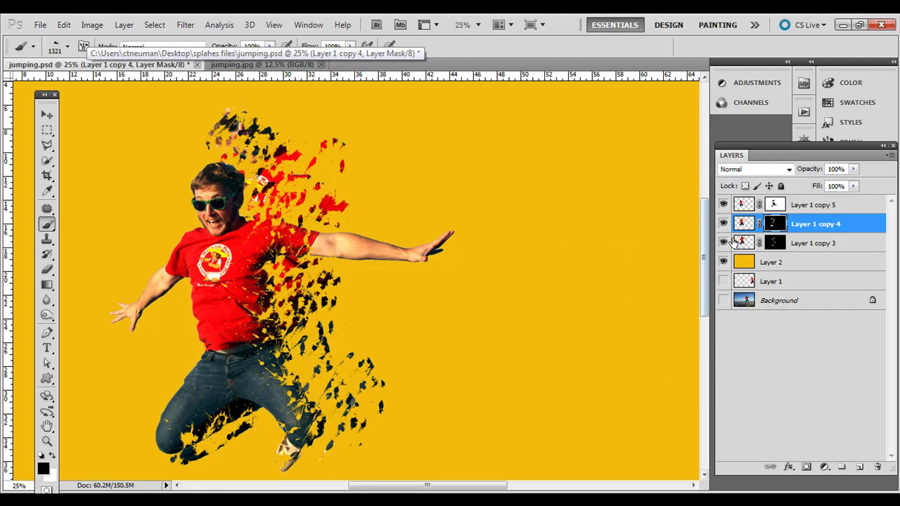
On Layer 1 copy 3's mask, stamp splatter beside the body and, at 800 px, above the head.
{"action": "left_click", "coordinate": [775, 243]}
{"action": "left_click", "coordinate": [390, 379]}
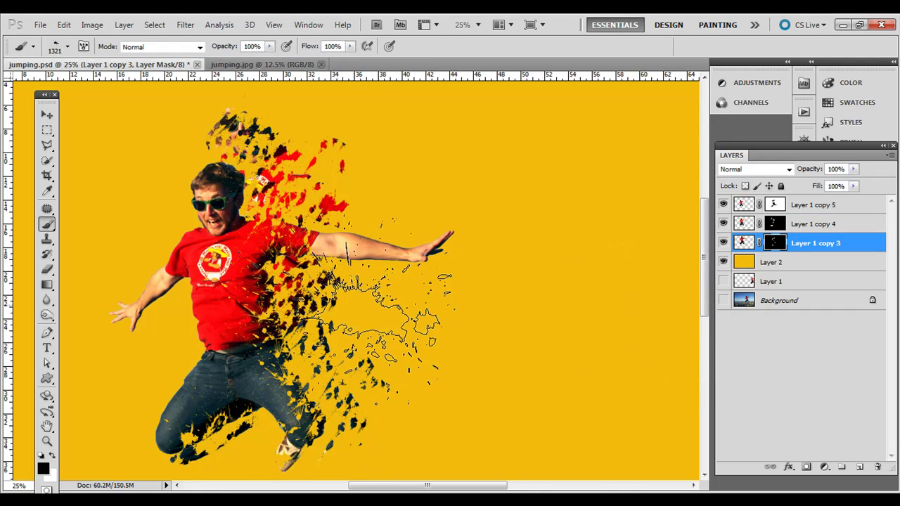
{"action": "key", "text": "bracketleft"}
{"action": "key", "text": "bracketleft"}
{"action": "key", "text": "bracketleft"}
{"action": "key", "text": "bracketleft"}
{"action": "key", "text": "bracketleft"}
{"action": "key", "text": "bracketleft"}
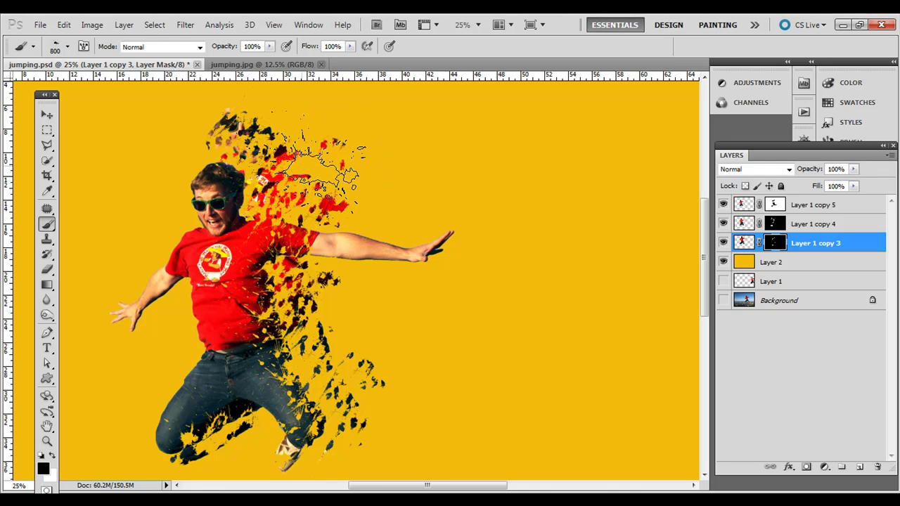
{"action": "left_click", "coordinate": [214, 123]}
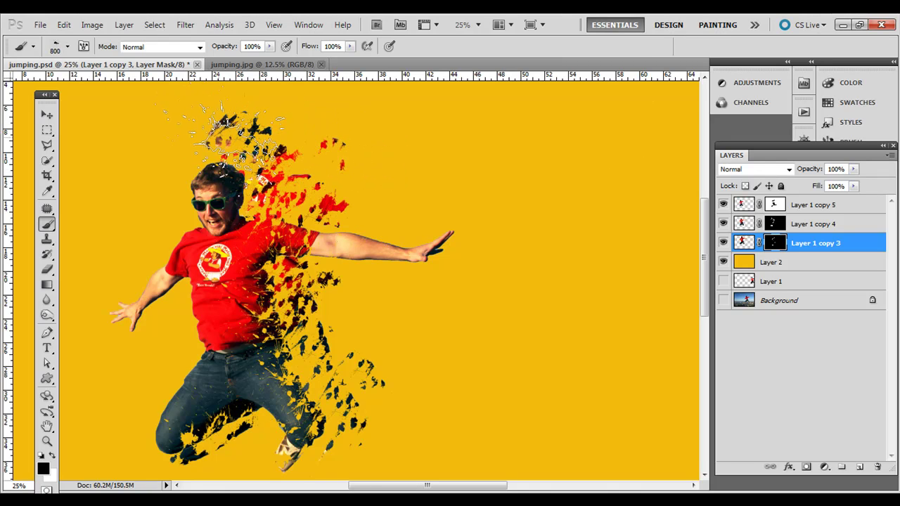
Invert Layer 1 copy 4's mask back to black, then return to that mask.
{"action": "left_click", "coordinate": [775, 226]}
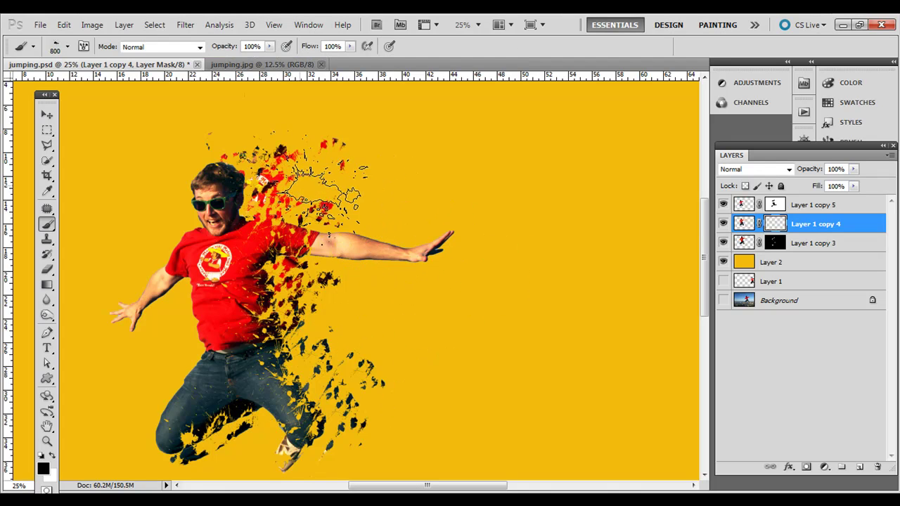
{"action": "key", "text": "ctrl+i"}
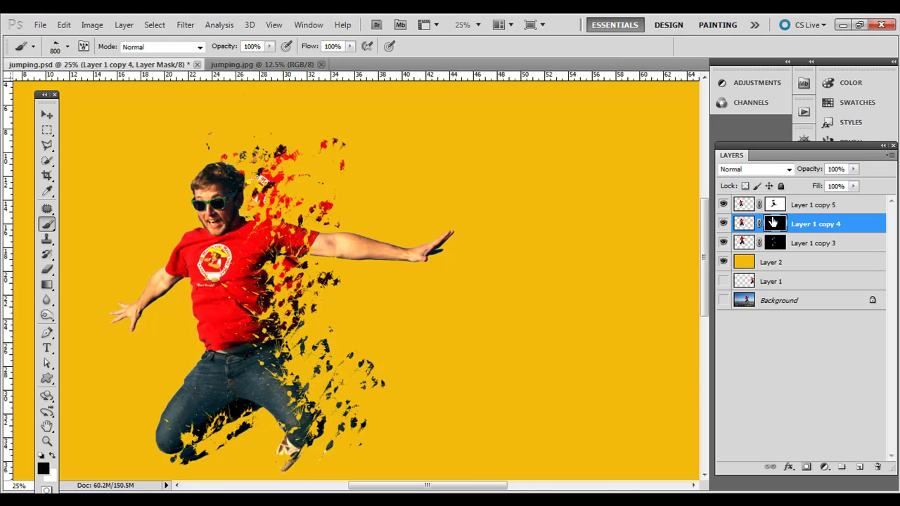
{"action": "left_click", "coordinate": [775, 242]}
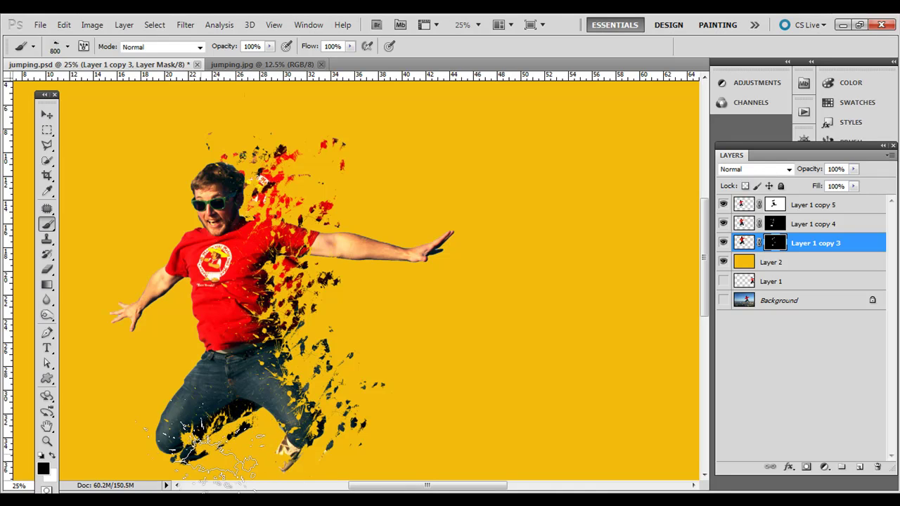
{"action": "left_click", "coordinate": [774, 224]}
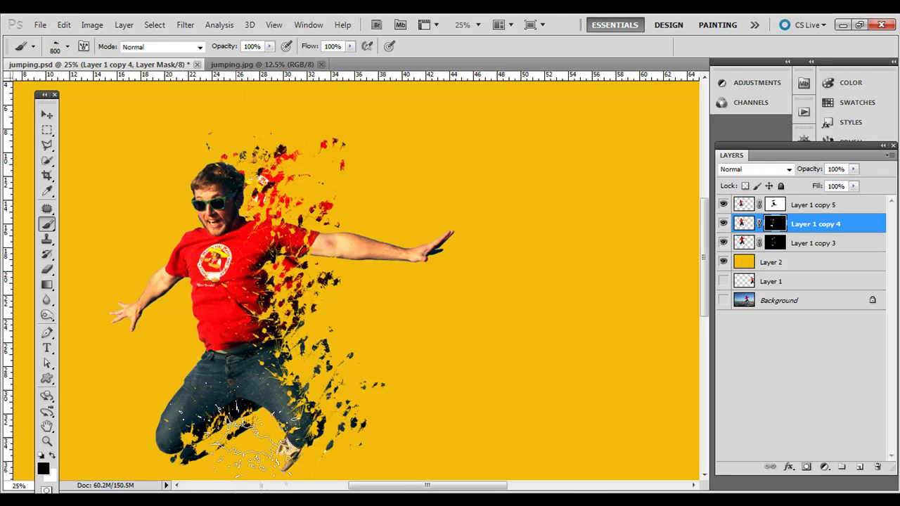
{"action": "left_click", "coordinate": [254, 64]}
{"action": "left_click", "coordinate": [159, 65]}
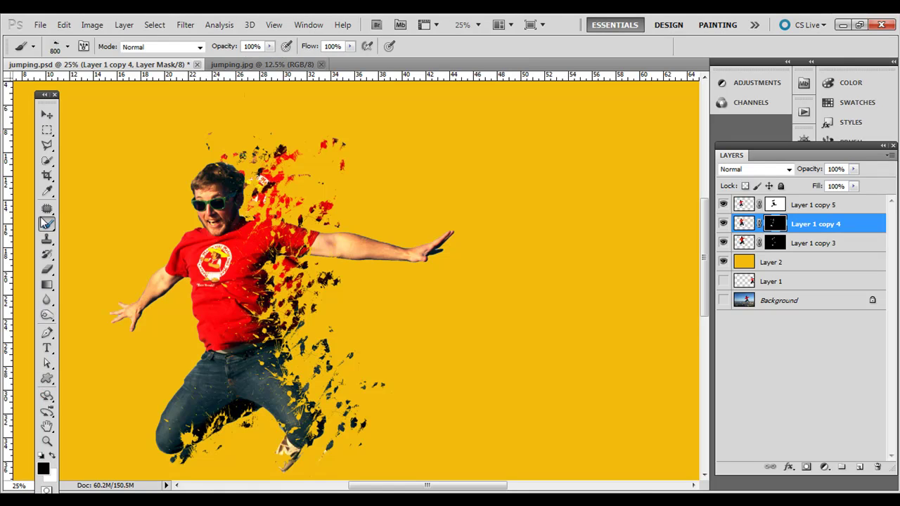
{"action": "key", "text": "ctrl+minus"}
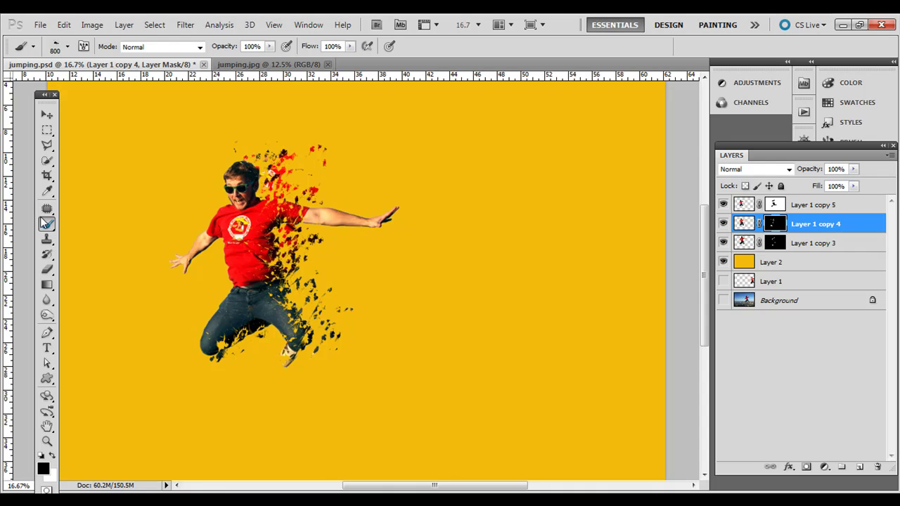
{"action": "key", "text": "ctrl+plus"}
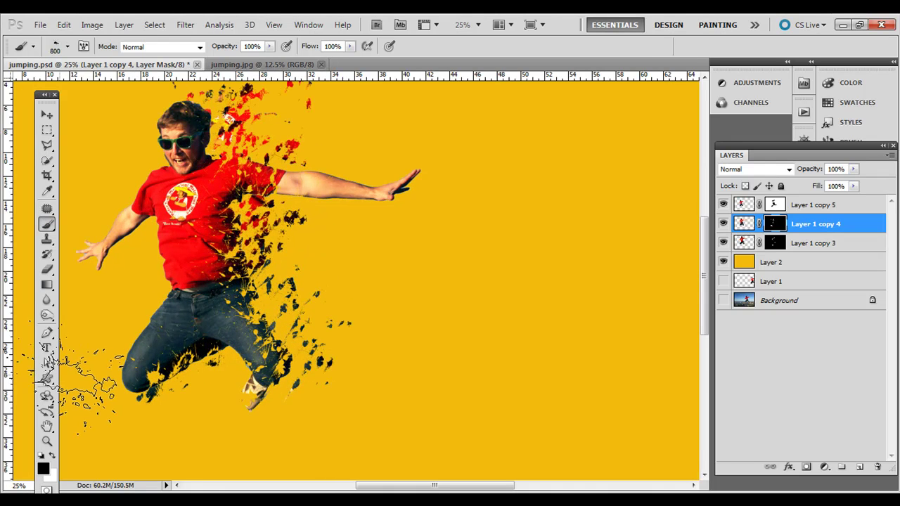
{"action": "left_click", "coordinate": [47, 426]}
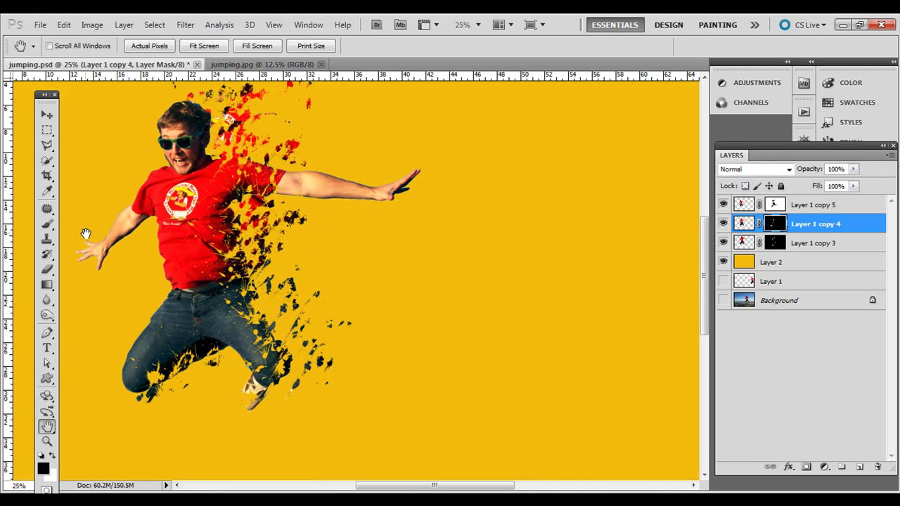
{"action": "left_click_drag", "start_coordinate": [85, 234], "coordinate": [156, 254]}
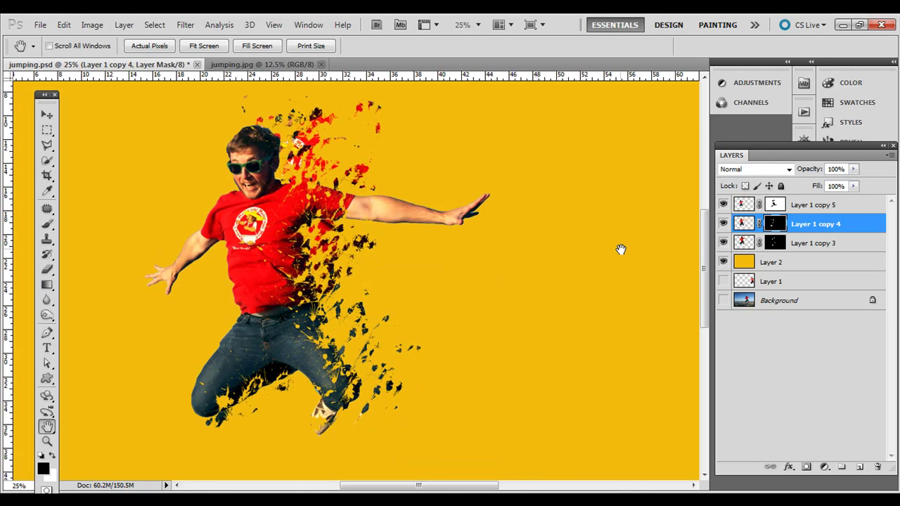